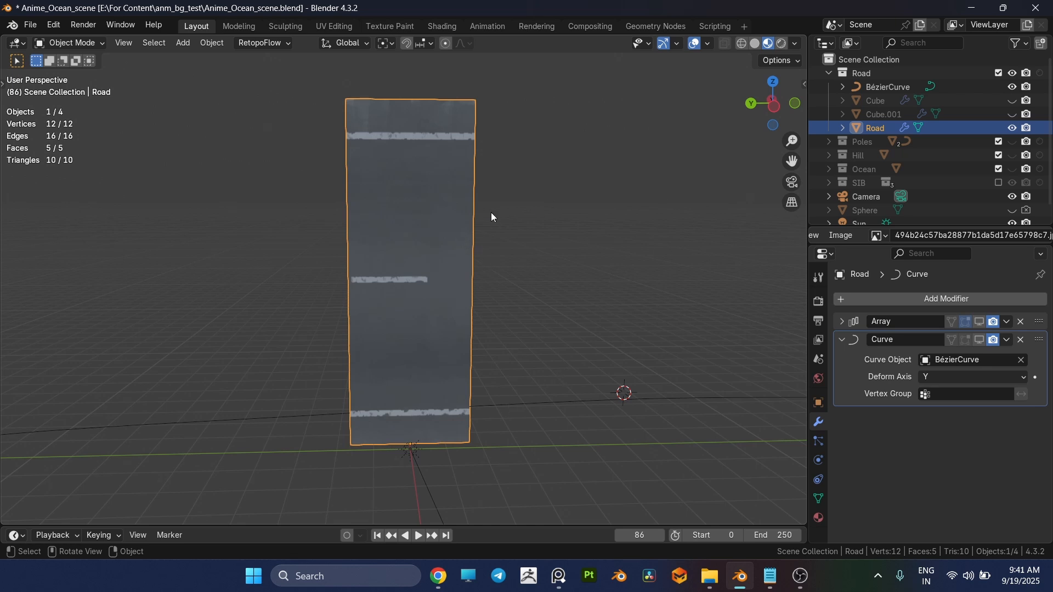
Show the road's Array modifier in the viewport and try out different Y factors for its relative offset
click(574, 248)
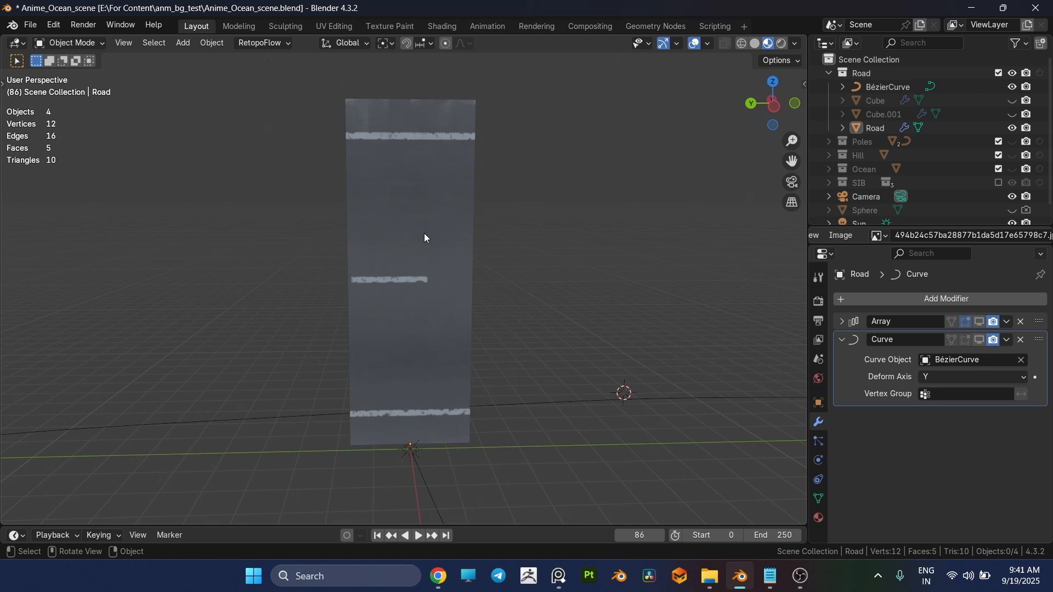
click(980, 322)
middle_drag(475, 320, 685, 308)
click(843, 322)
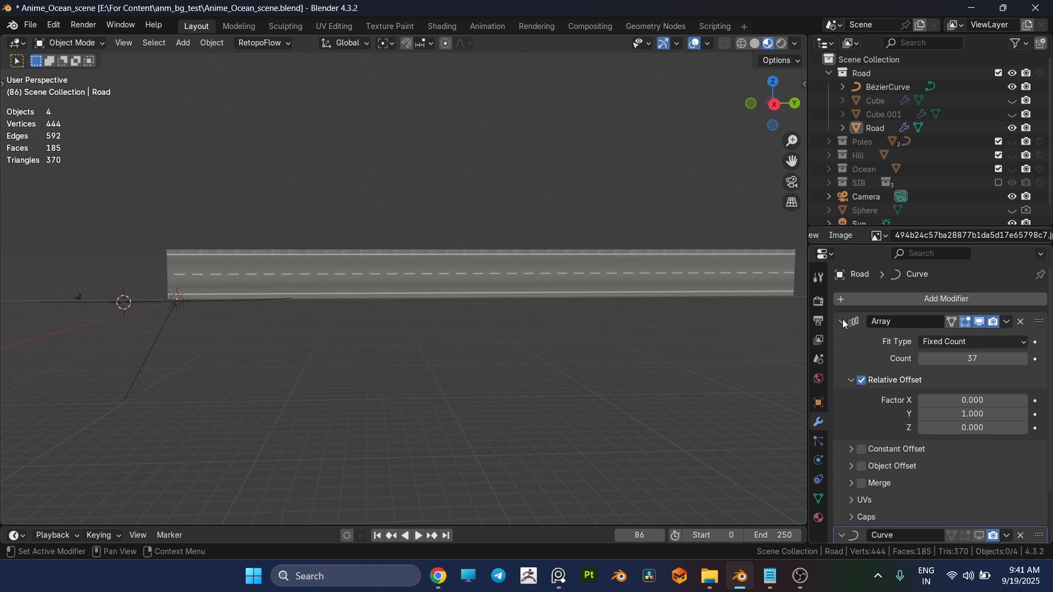
drag(956, 415, 964, 414)
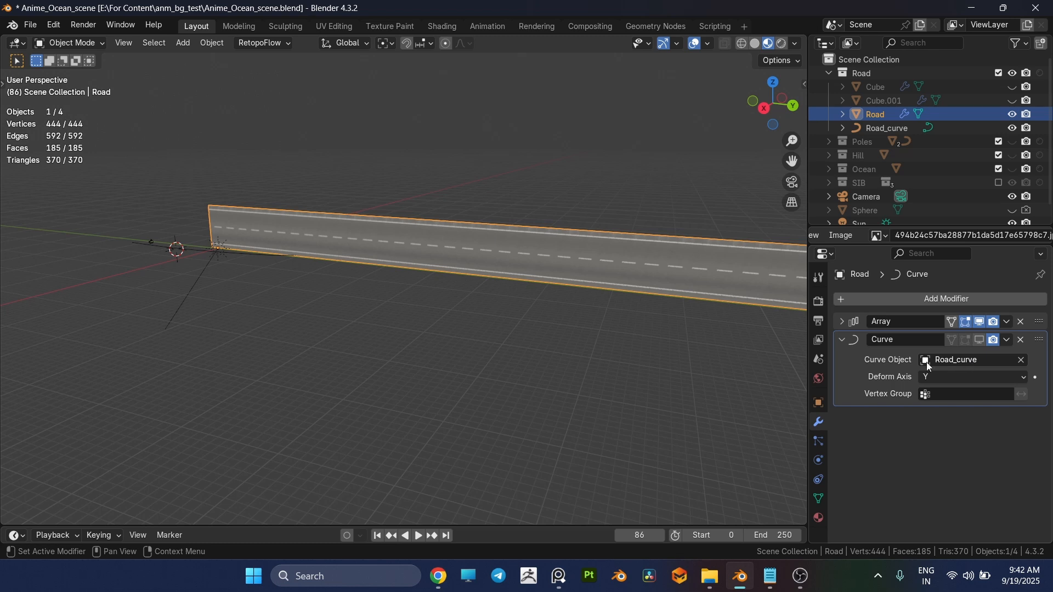
Choose Road_curve as the road's curve object and show the Curve modifier in the viewport
click(971, 360)
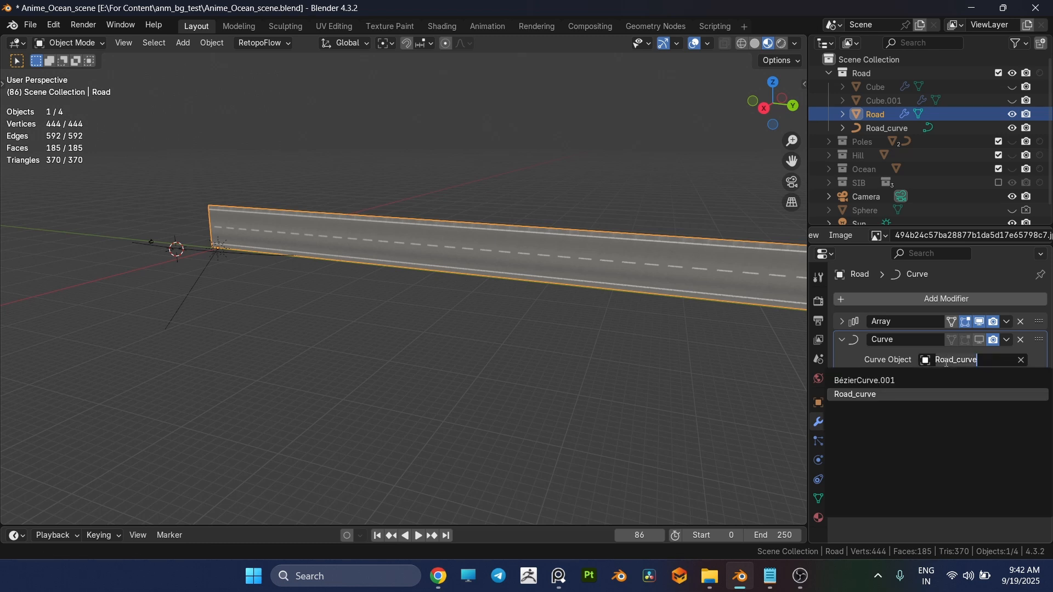
click(901, 394)
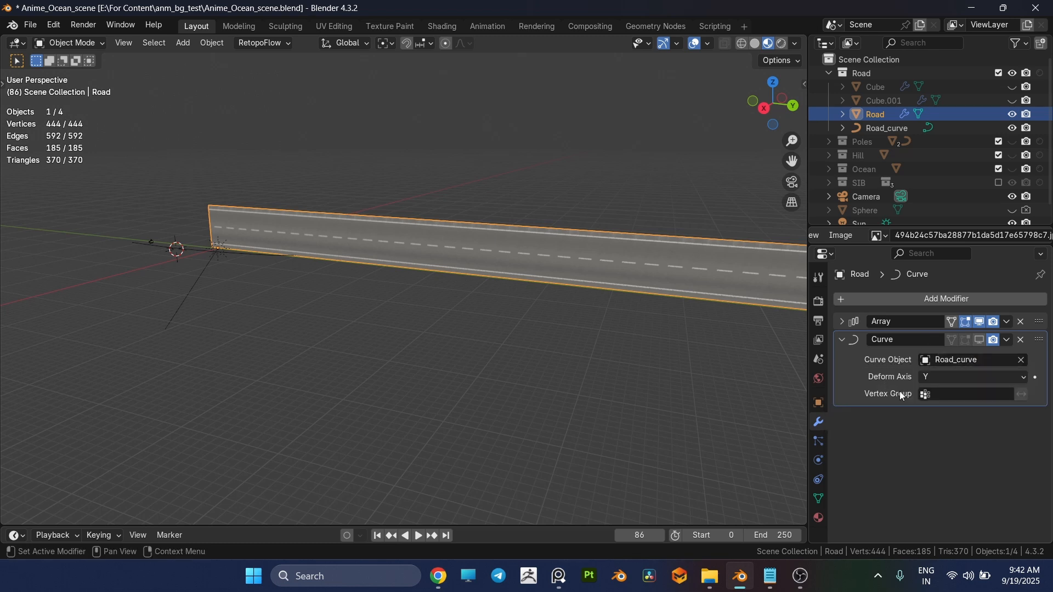
click(980, 342)
middle_drag(291, 353, 525, 423)
Look at the curved road through the scene camera and switch to the PureRef reference image
key(grave)
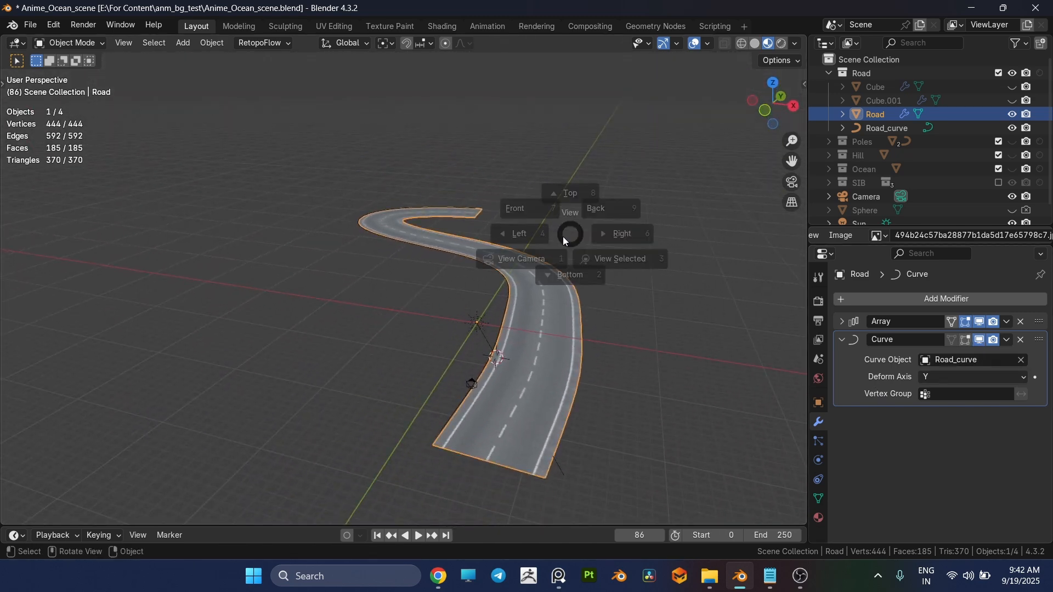
click(521, 258)
click(429, 417)
key(alt+Tab)
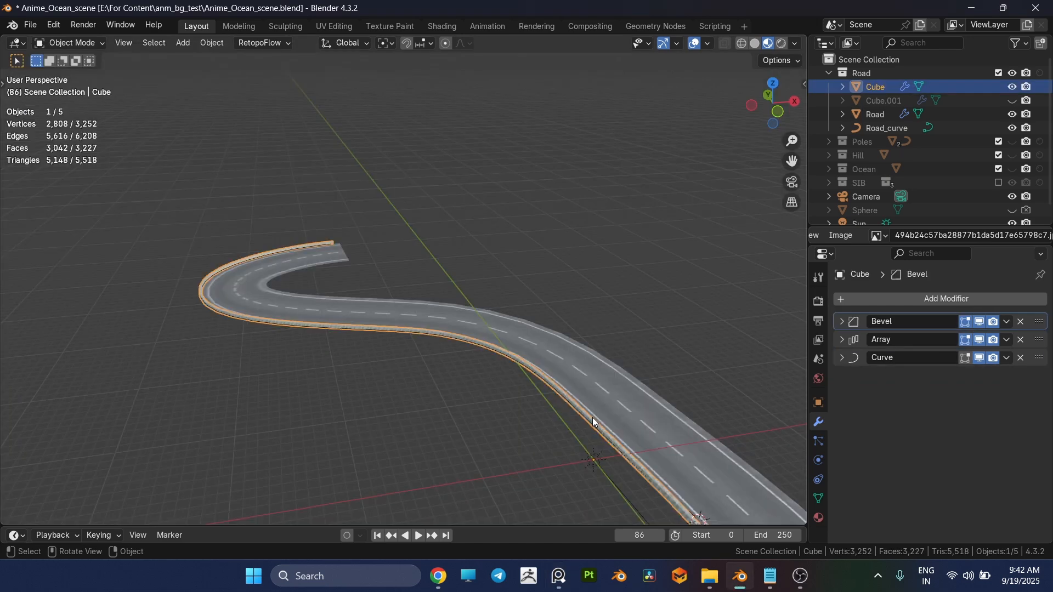
Inspect the single barrier block up close and show its Bevel modifier in the viewport
middle_drag(593, 417, 573, 335)
scroll(653, 459, down, 3)
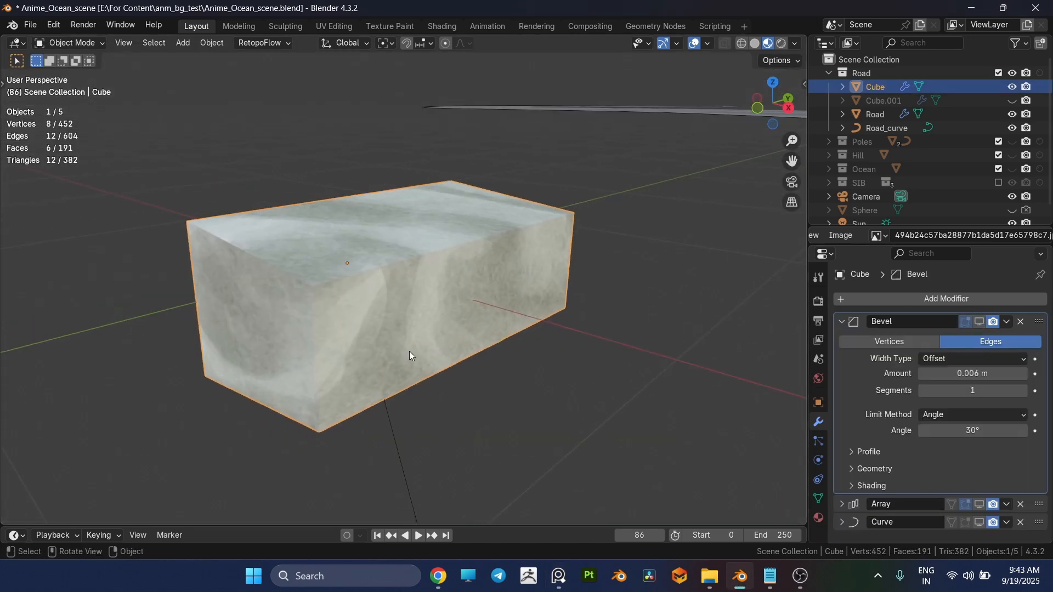
key(z)
mouse_move(463, 355)
middle_down()
mouse_move(426, 350)
mouse_move(466, 335)
mouse_move(445, 331)
middle_up()
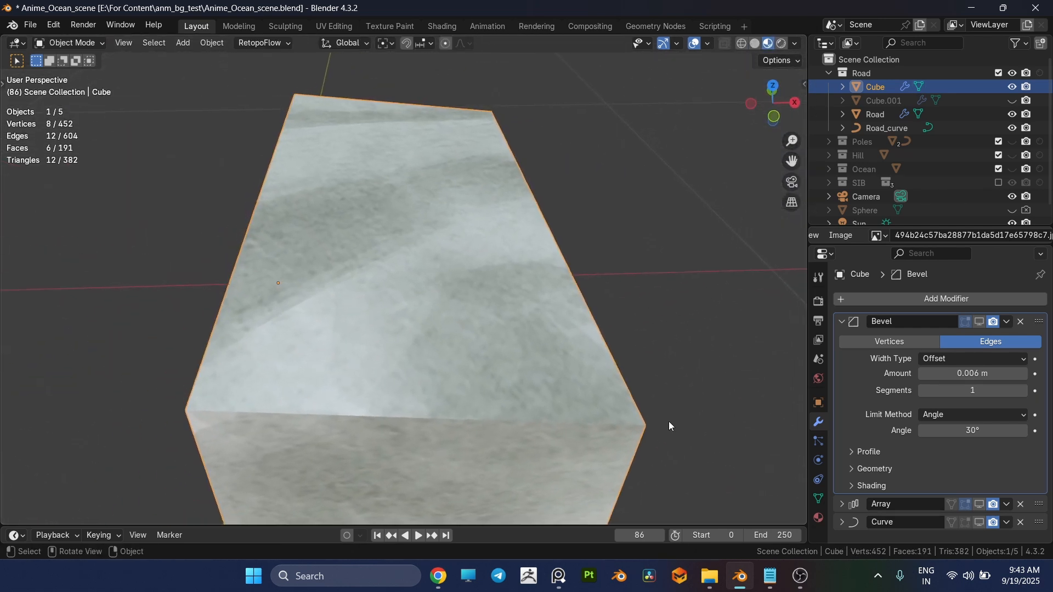
click(979, 322)
scroll(614, 330, down, 5)
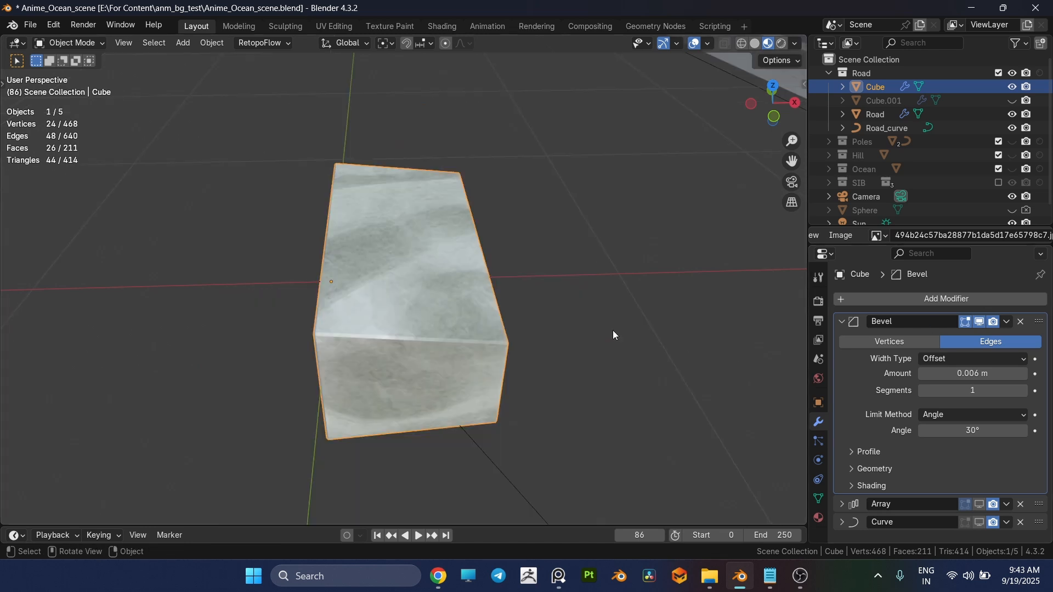
middle_drag(613, 331, 635, 345)
scroll(634, 344, down, 4)
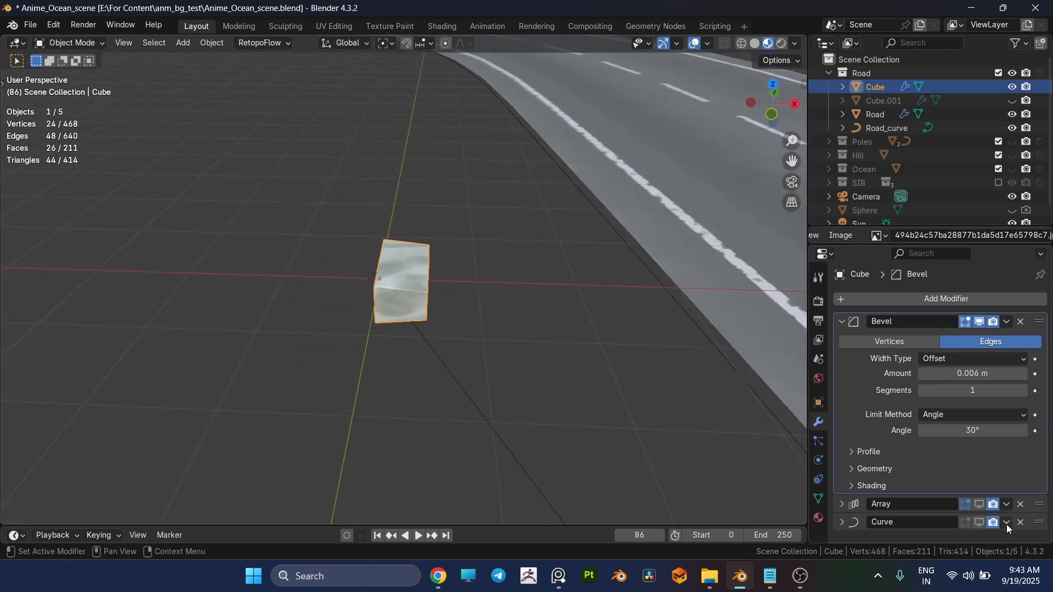
Show the barrier block's Array and Curve modifiers in the viewport so the wall follows the road
click(980, 504)
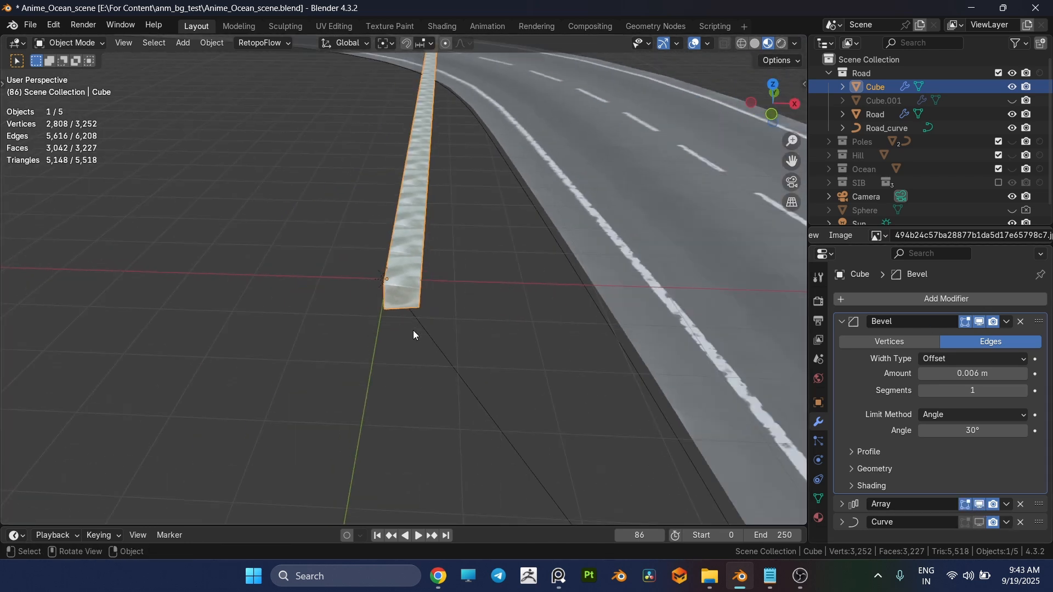
middle_drag(414, 330, 823, 461)
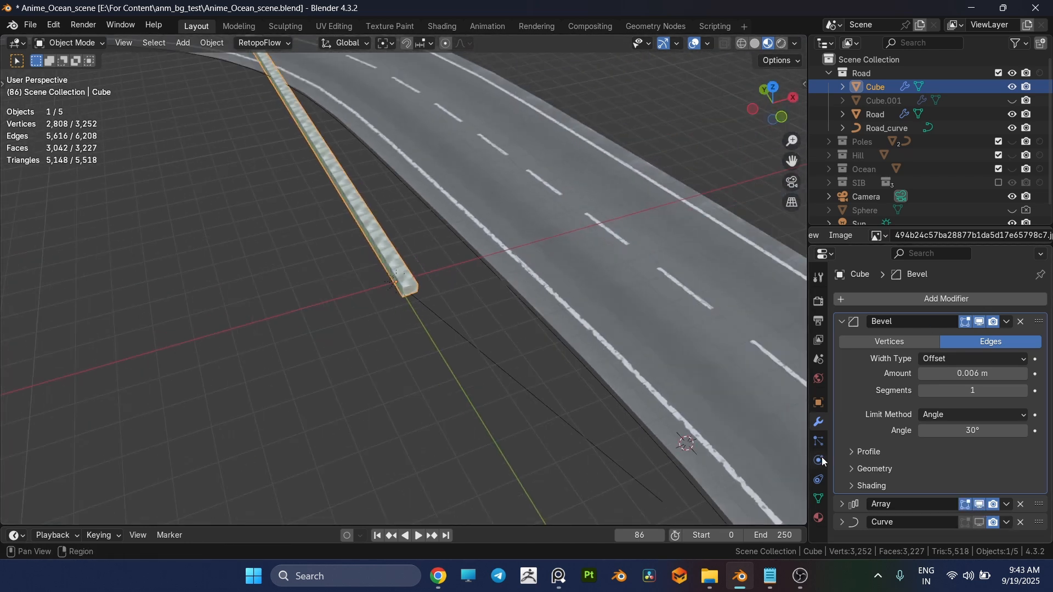
click(980, 526)
middle_drag(757, 439, 424, 430)
View the barrier through the camera, then switch to PureRef and examine the roadside blocks in the reference image
key(grave)
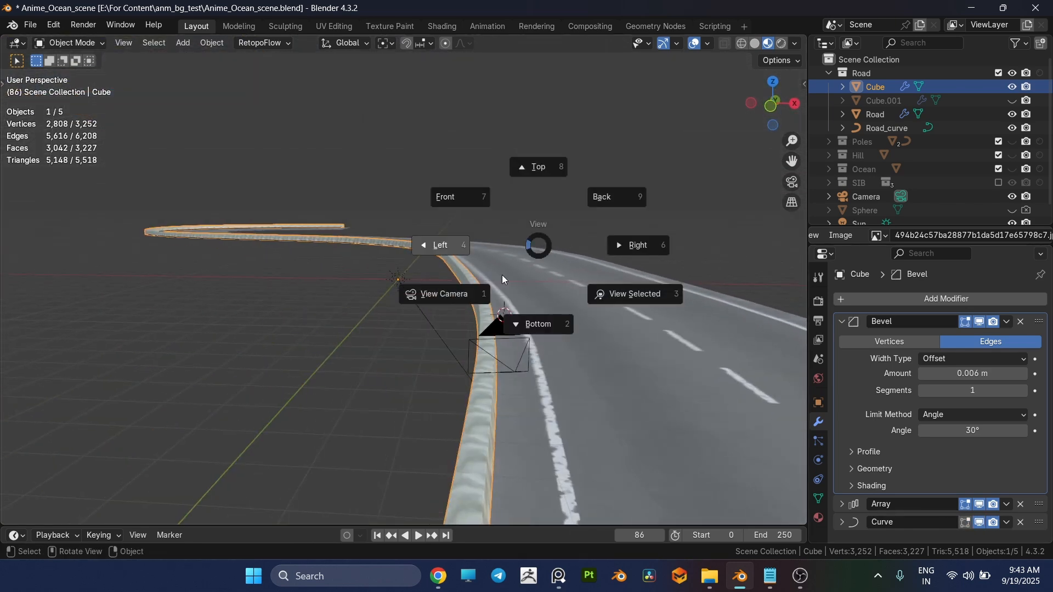
click(472, 348)
key(alt+Tab)
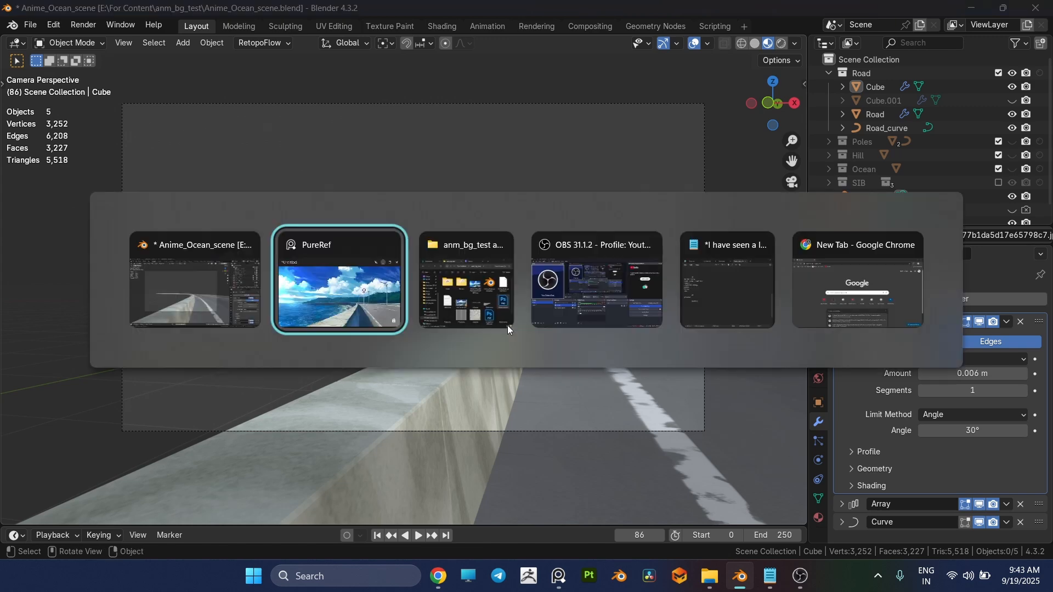
scroll(346, 175, up, 6)
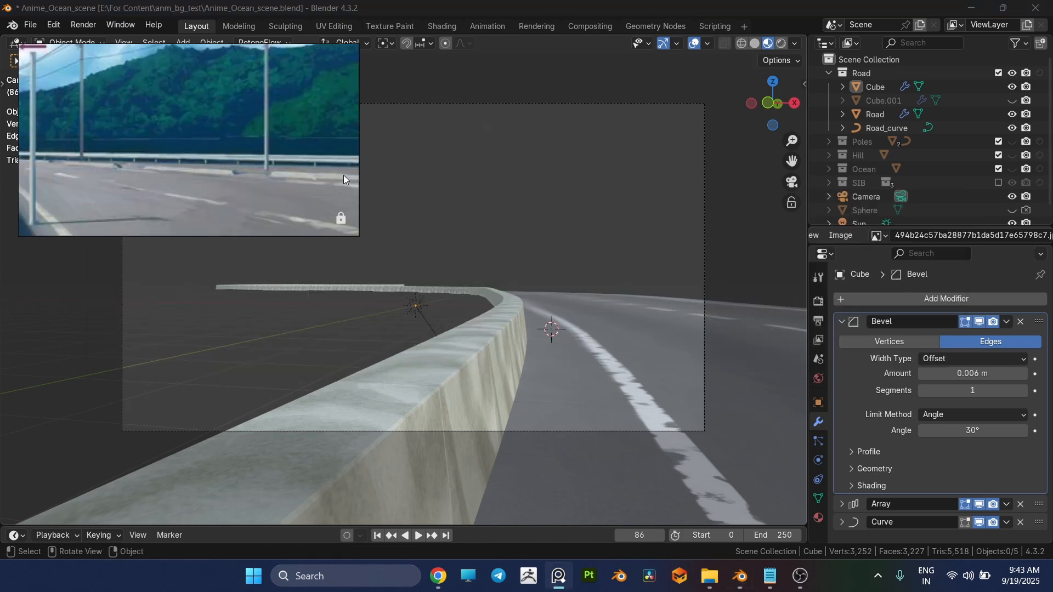
Unhide the roadside blocks Cube.001, select them and try out different Y factors for their Array relative offset
click(1012, 101)
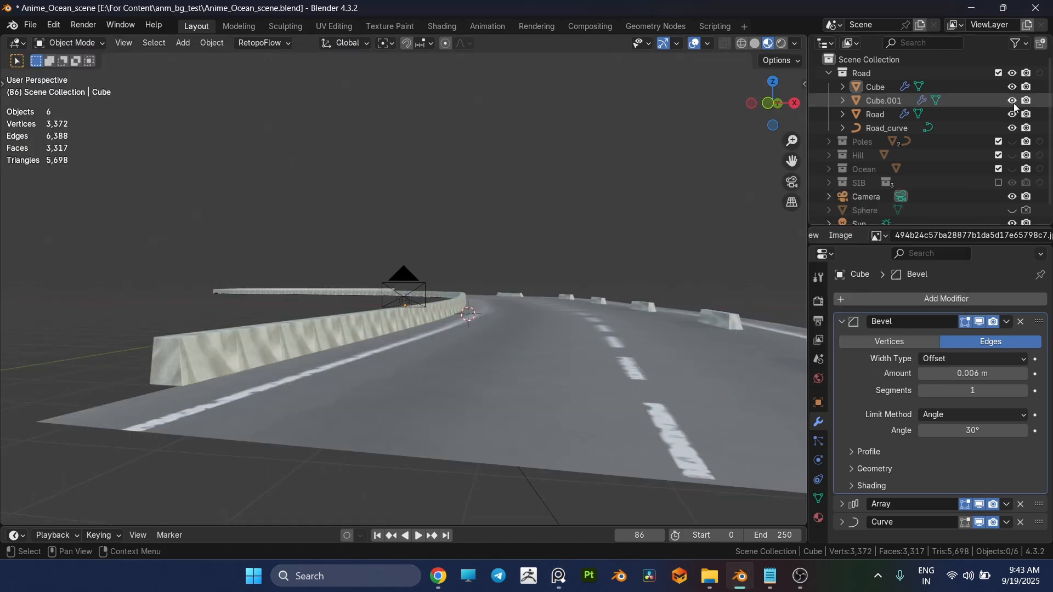
middle_drag(565, 299, 617, 347)
click(645, 321)
middle_drag(666, 392, 768, 384)
click(849, 324)
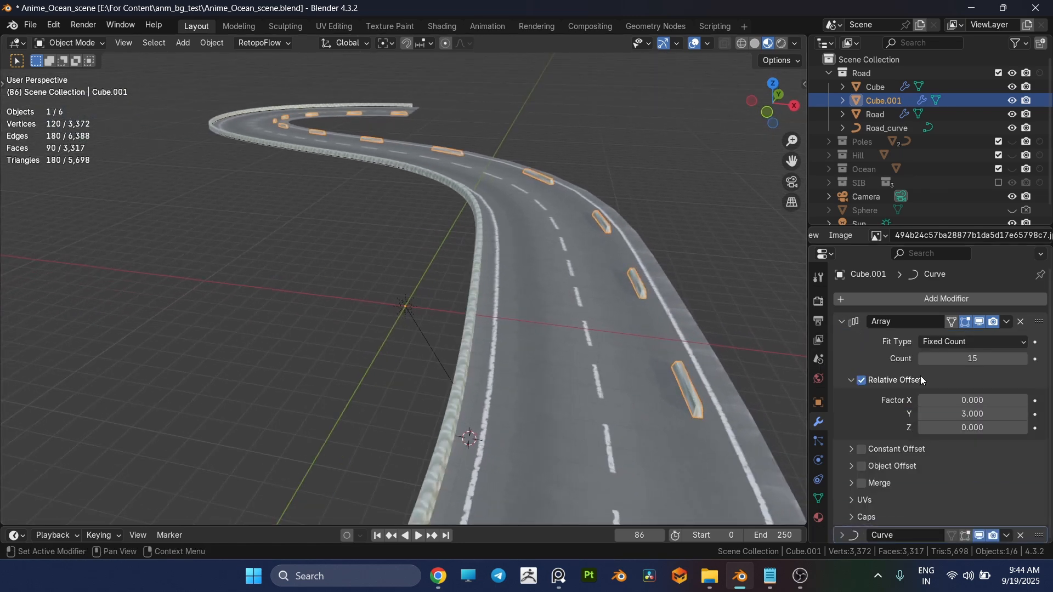
mouse_move(961, 415)
mouse_down()
mouse_move(982, 415)
mouse_move(963, 415)
mouse_move(973, 414)
mouse_up()
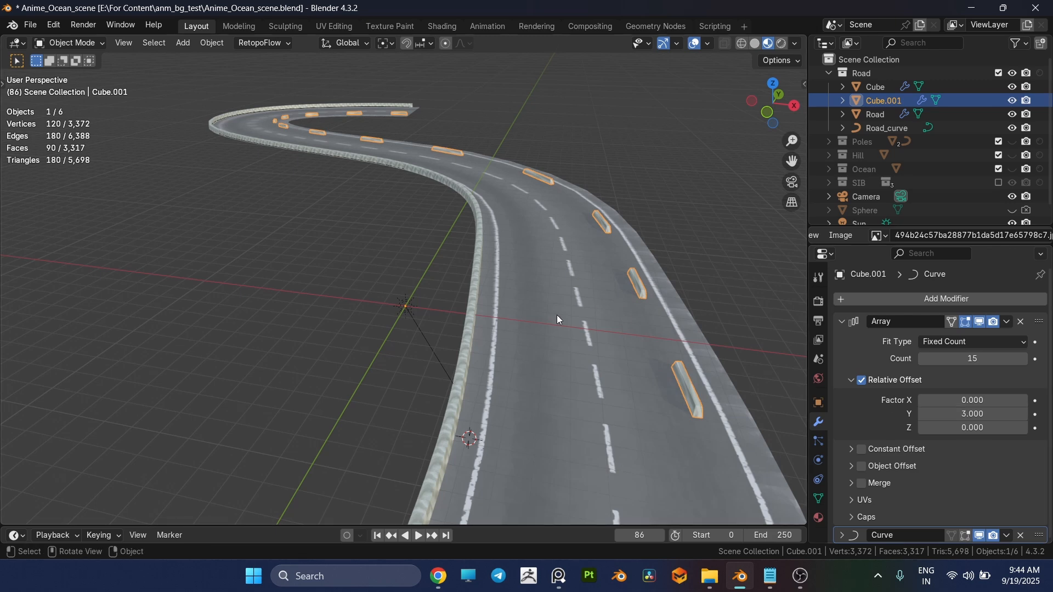
Return to the camera view and examine the poles and speed sign in the PureRef reference image
middle_drag(557, 315, 430, 234)
key(KP_0)
click(530, 215)
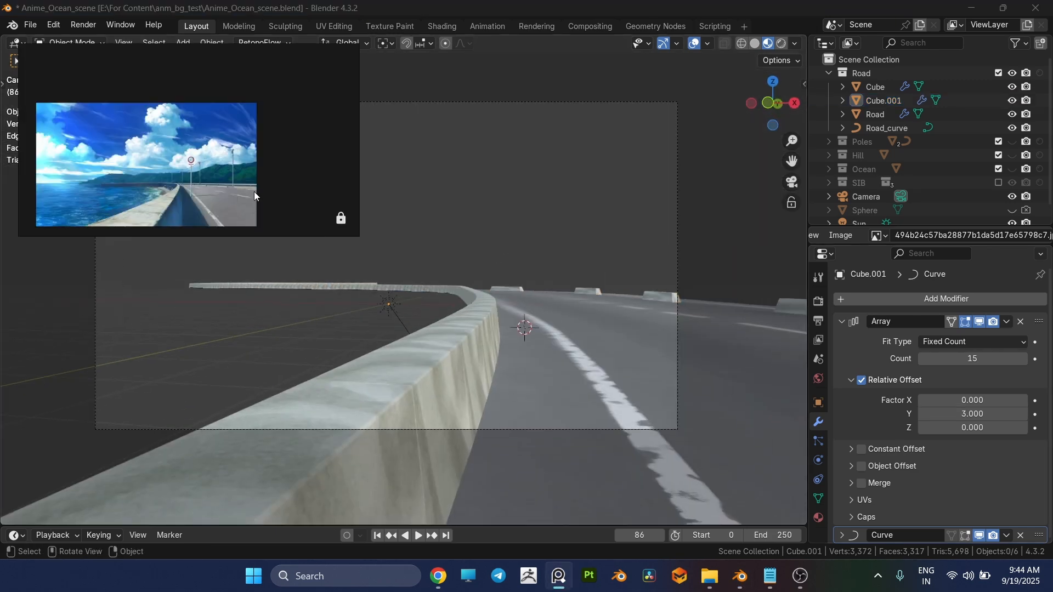
scroll(226, 160, up, 5)
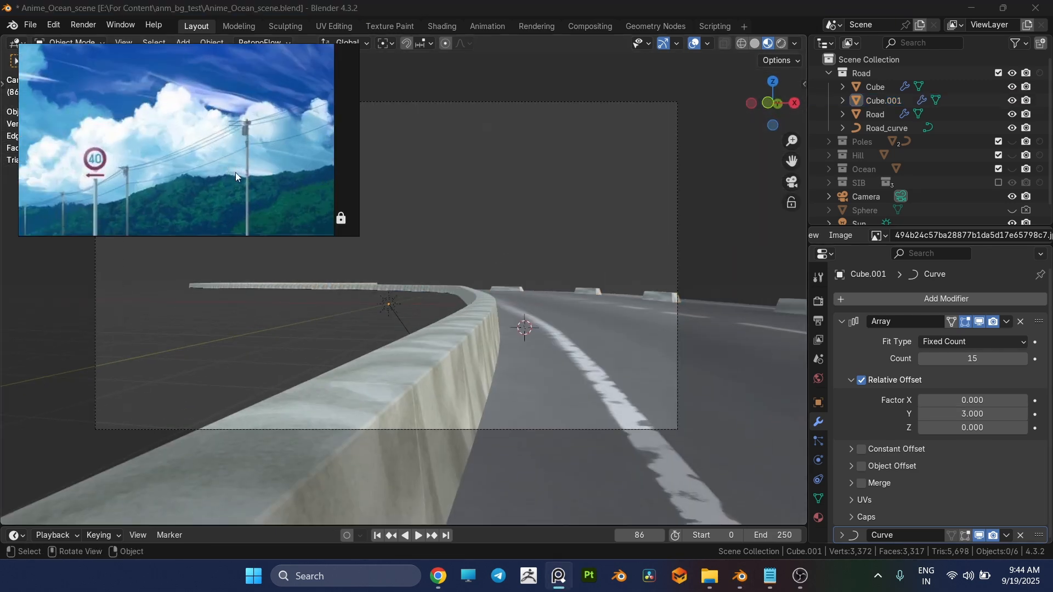
middle_drag(213, 191, 246, 175)
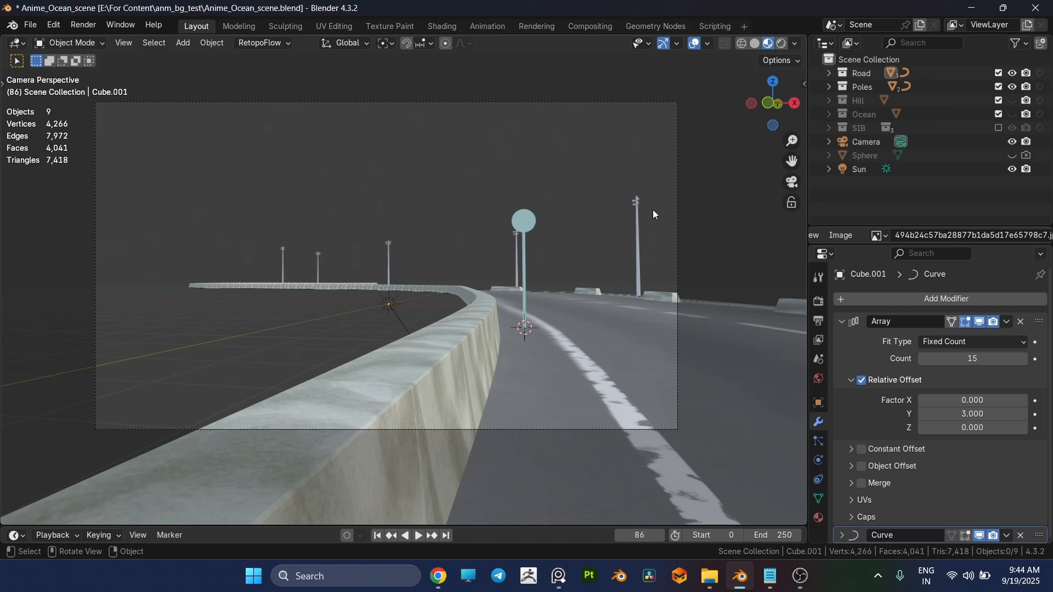
Isolate the utility poles in local view and hide their Curve and Array modifiers in the viewport
click(638, 224)
key(KP_Divide)
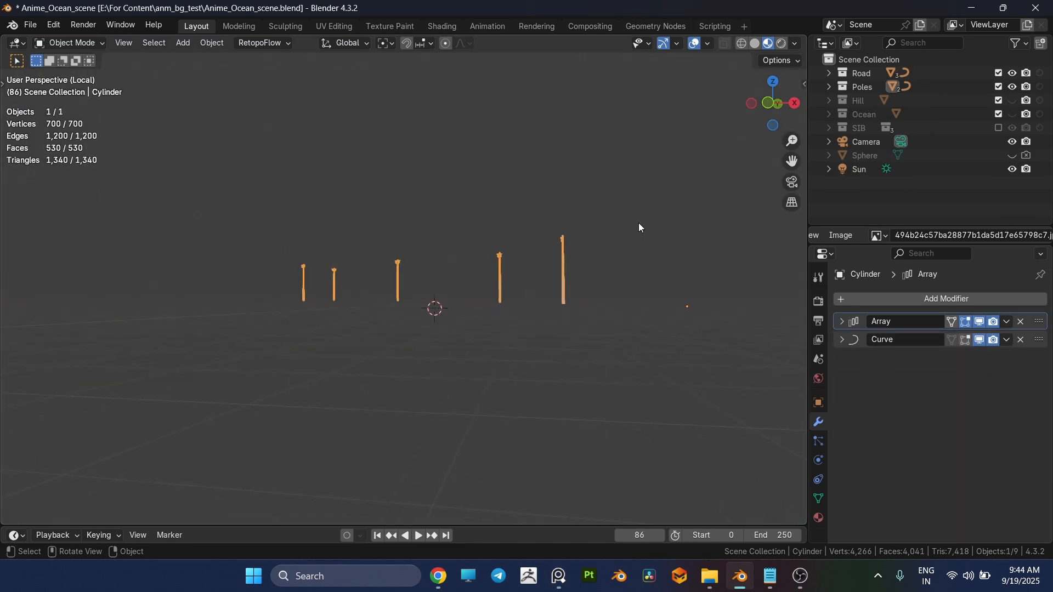
click(980, 340)
click(980, 322)
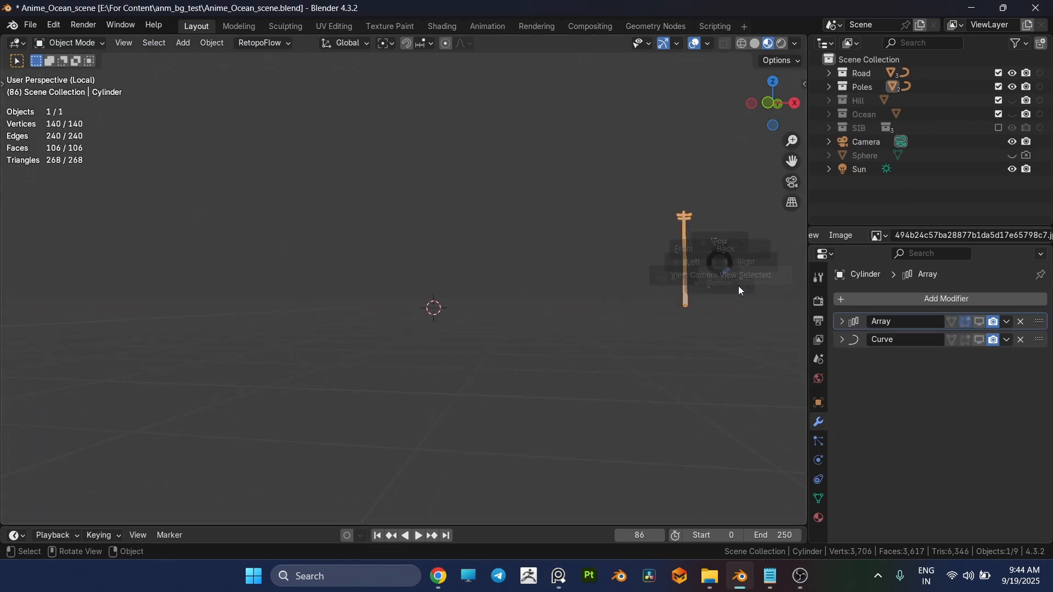
Examine the single utility pole's mesh and crossbars in Edit Mode, then return to Object Mode
key(KP_Decimal)
key(Tab)
middle_drag(471, 269, 687, 308)
click(506, 299)
scroll(387, 67, up, 5)
shift+middle_drag(446, 110, 470, 351)
shift+middle_drag(468, 158, 486, 325)
mouse_move(486, 325)
middle_down()
mouse_move(548, 290)
mouse_move(235, 313)
mouse_move(181, 284)
middle_up()
key(Tab)
scroll(459, 201, down, 10)
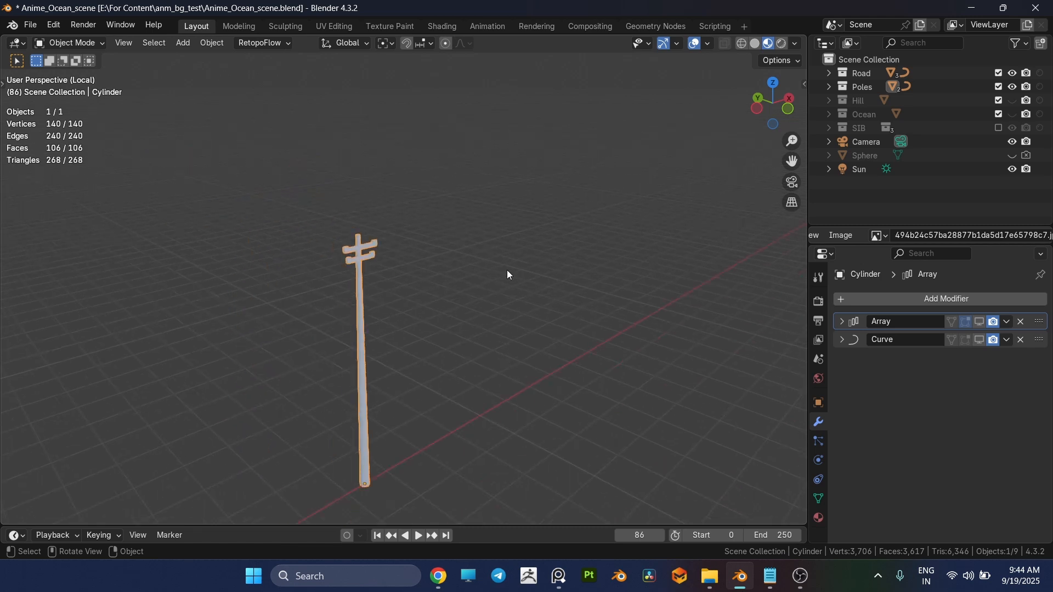
Show the utility pole's Array and Curve modifiers again, leave local view and return to the camera view
click(981, 322)
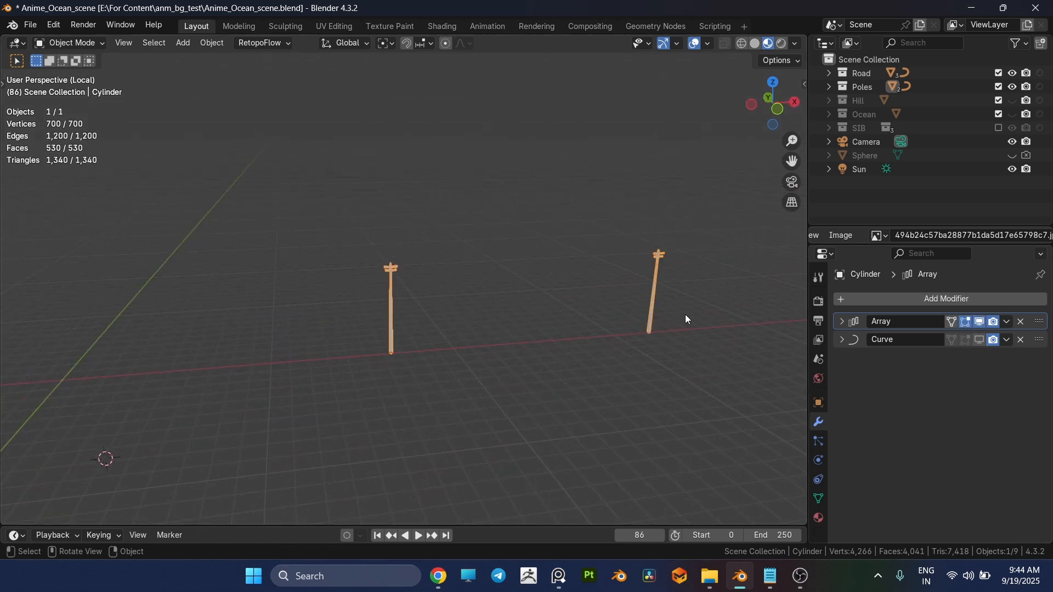
scroll(658, 315, down, 5)
click(979, 340)
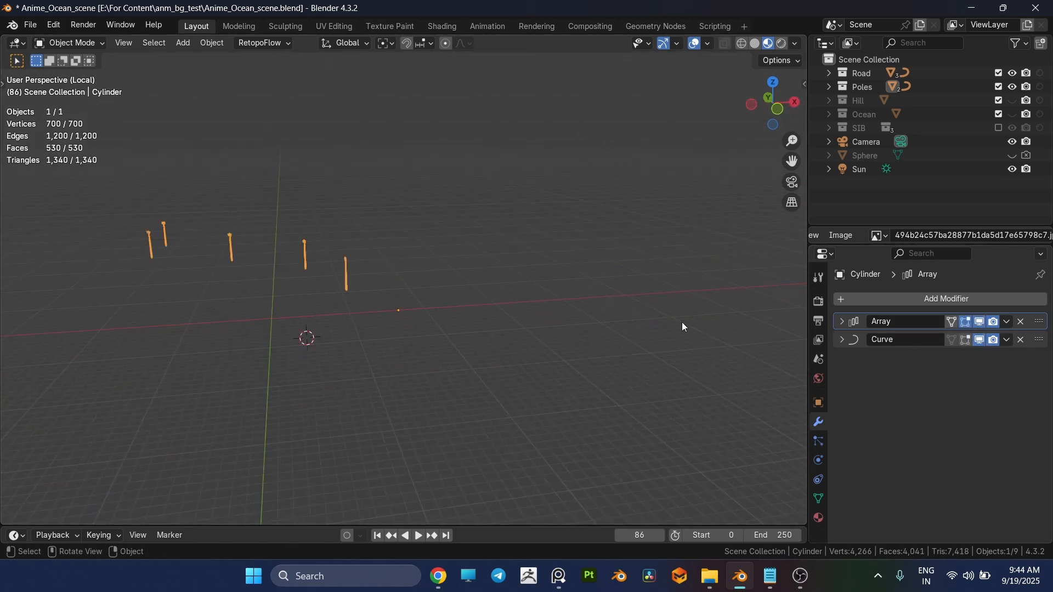
key(KP_Divide)
key(KP_0)
Isolate the round road sign, examine its mesh in Edit Mode and return to the full scene's camera view
middle_drag(593, 275, 607, 279)
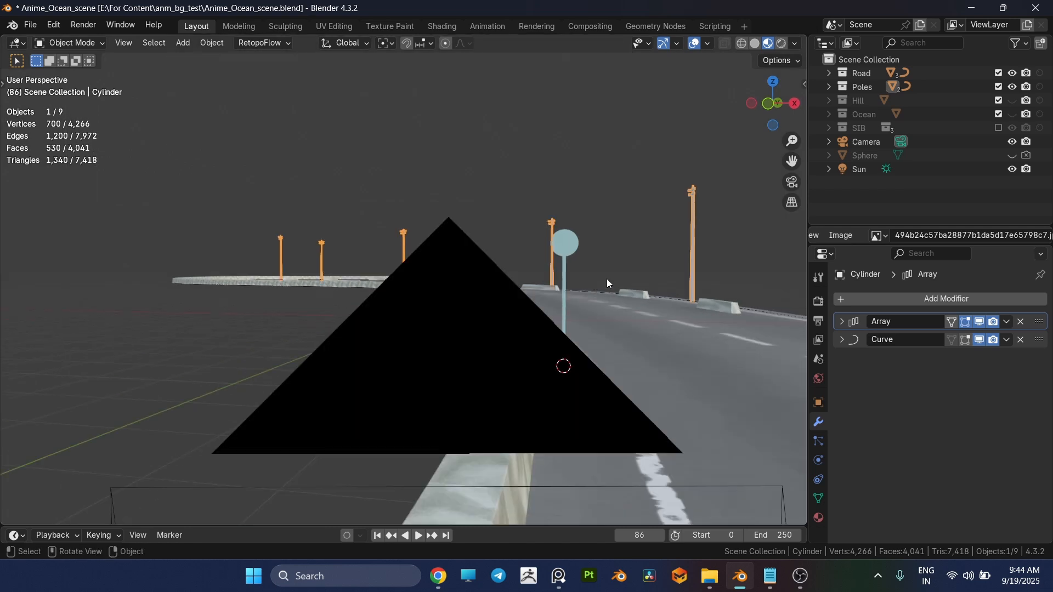
click(564, 270)
key(KP_Divide)
middle_drag(486, 258, 478, 249)
key(Tab)
middle_drag(452, 214, 717, 219)
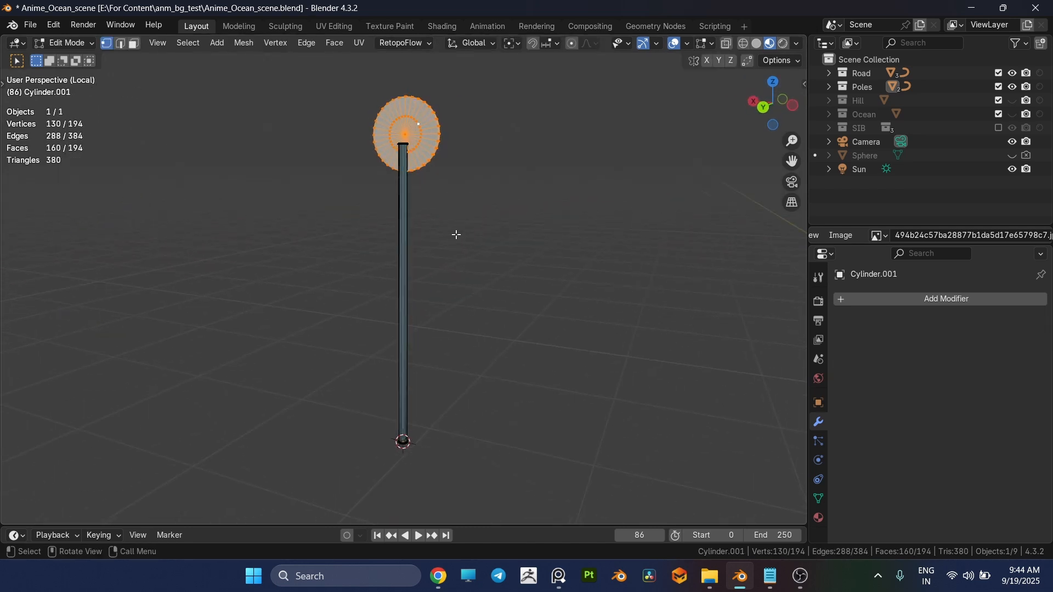
middle_drag(524, 232, 459, 160)
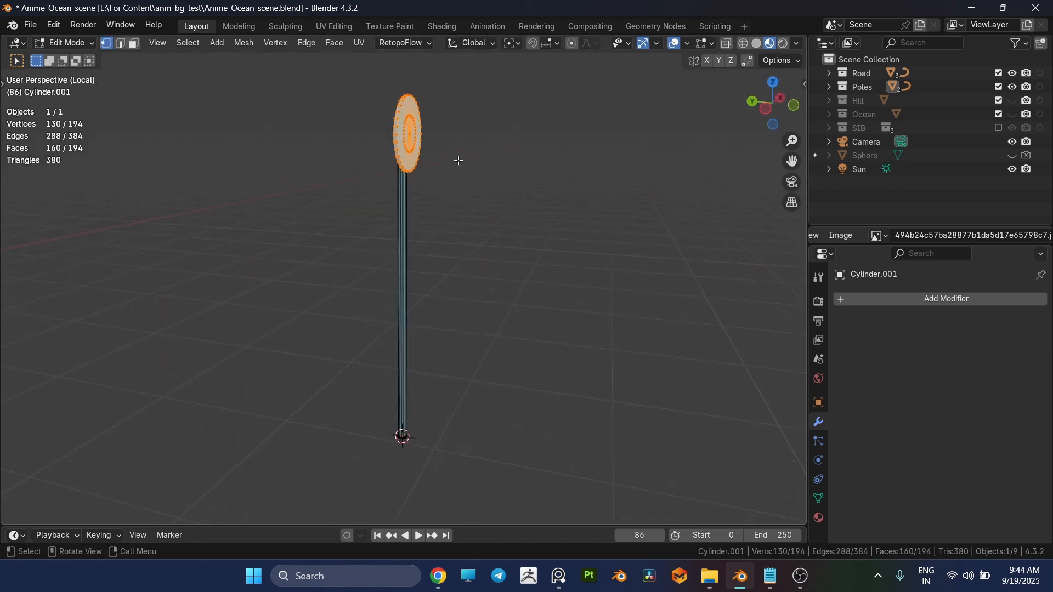
key(Tab)
key(KP_0)
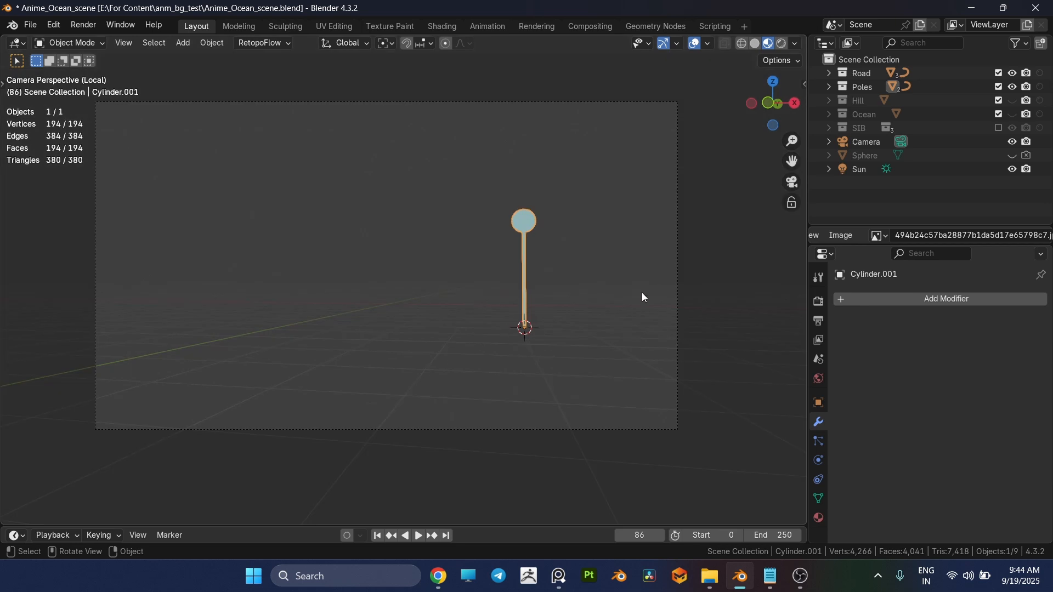
key(KP_Divide)
Unhide the Hill collection, select the hill and open its mesh in Edit Mode for inspection
click(1015, 101)
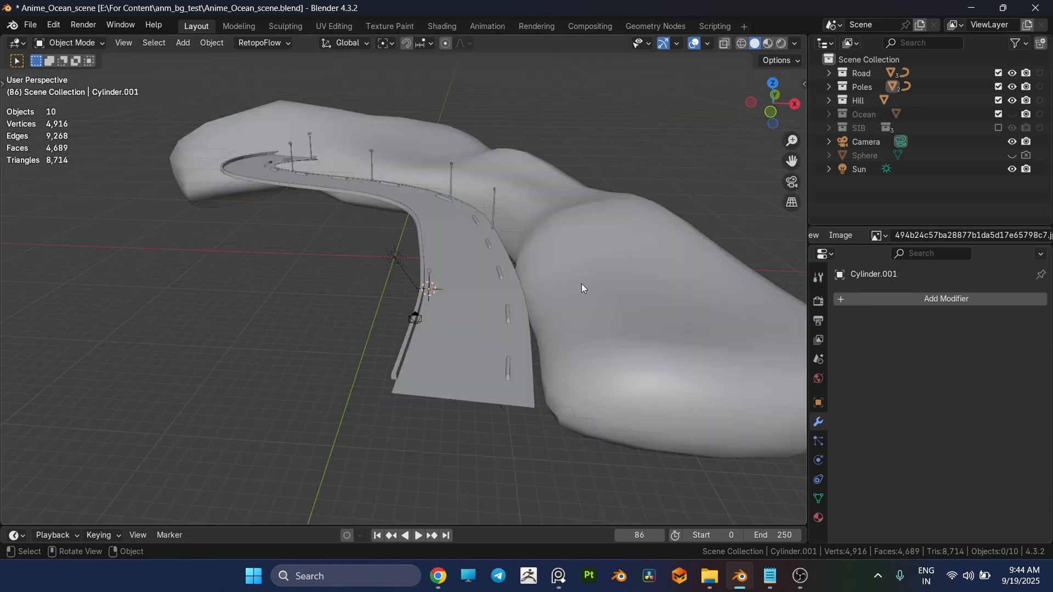
click(582, 284)
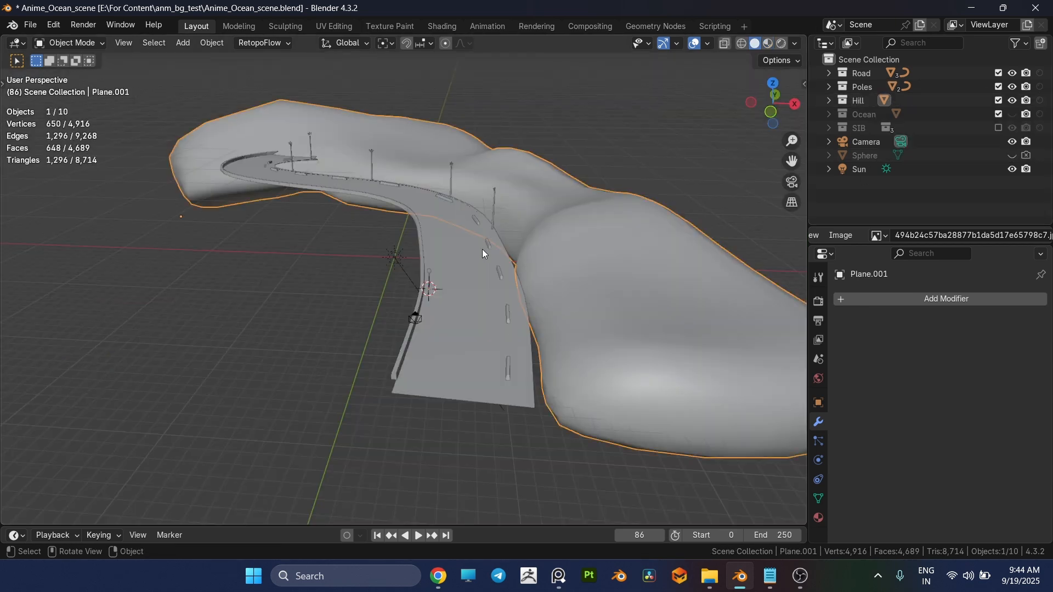
key(Tab)
middle_drag(483, 253, 500, 225)
scroll(500, 225, down, 3)
Switch the hill mesh to Sculpt Mode
key(ctrl+Tab)
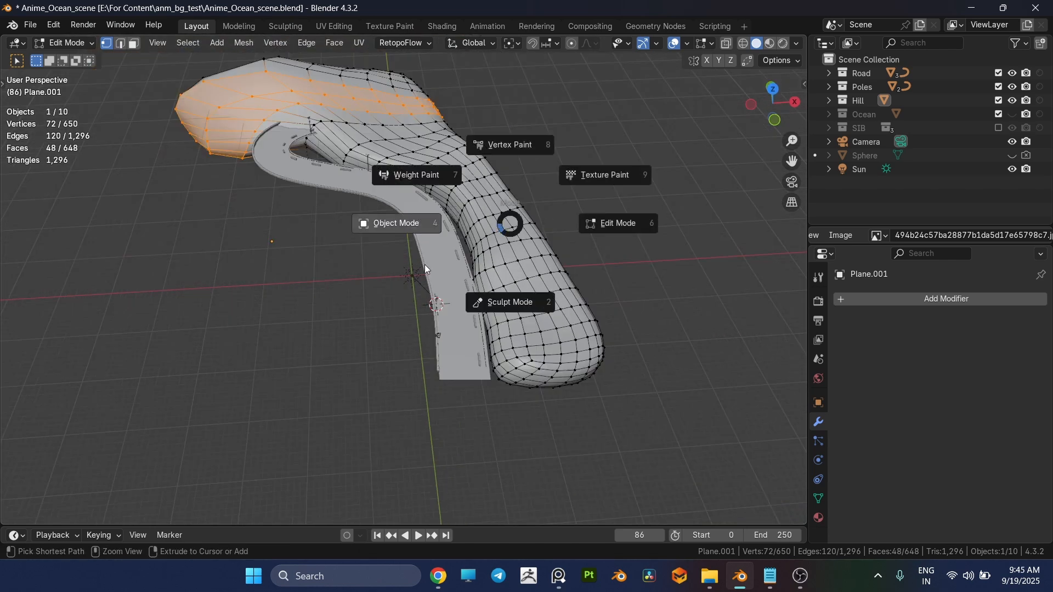
click(507, 301)
key(Tab)
key(Tab)
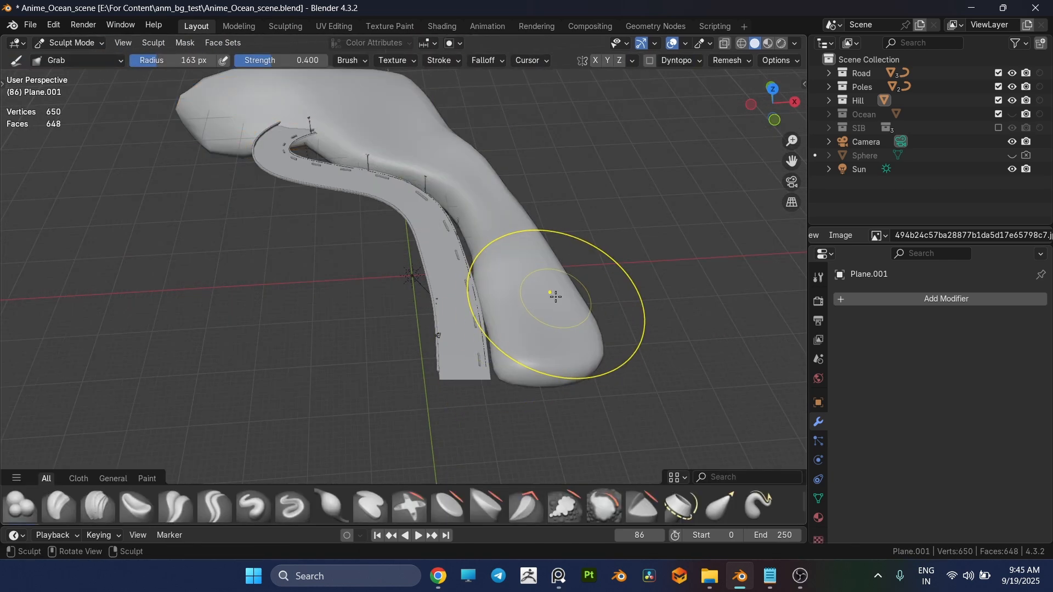
Try a Grab brush stroke on the hill's near end, undo it and return to the camera view
mouse_move(516, 260)
mouse_down()
mouse_move(573, 213)
mouse_move(575, 323)
mouse_move(640, 293)
mouse_up()
key(ctrl+z)
key(KP_0)
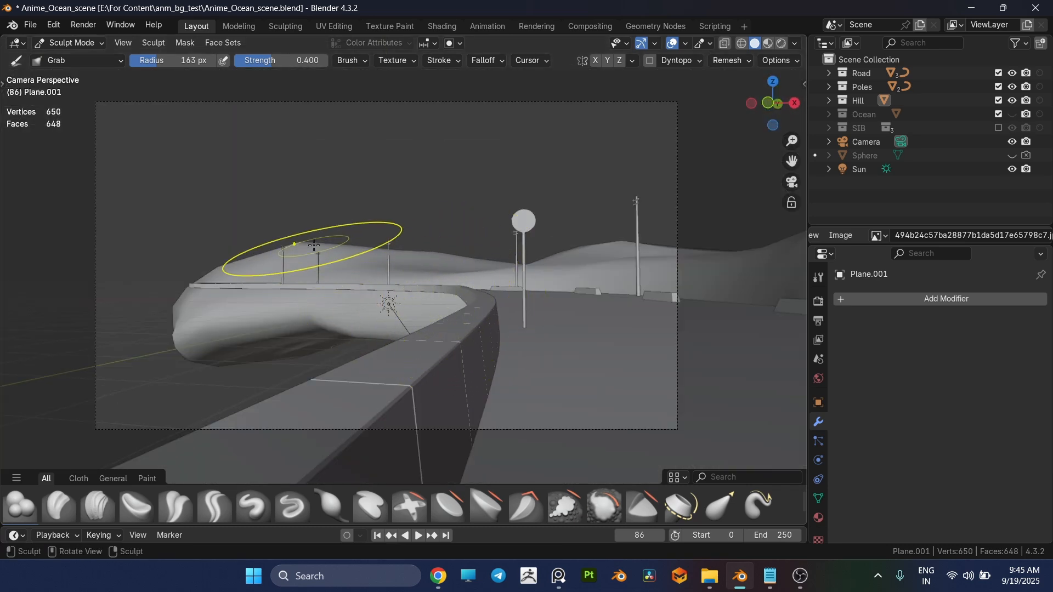
scroll(657, 243, down, 4)
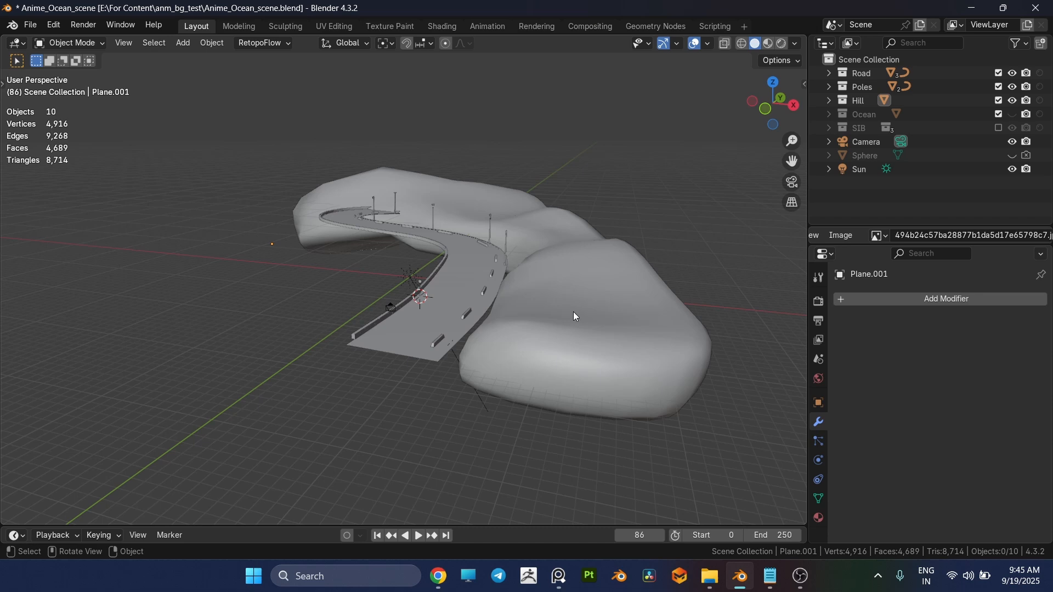
Preview the road and hill from an angled view in Material Preview shading, followed by Rendered shading
key(z)
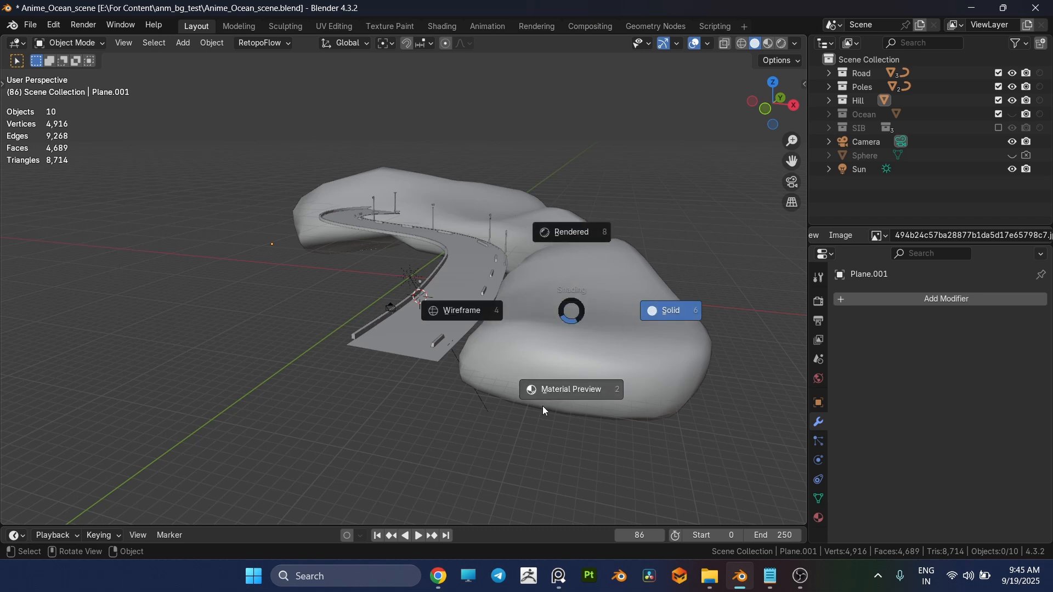
click(543, 405)
mouse_move(448, 354)
middle_down()
mouse_move(560, 374)
mouse_move(577, 347)
mouse_move(490, 324)
middle_up()
middle_drag(563, 305, 571, 273)
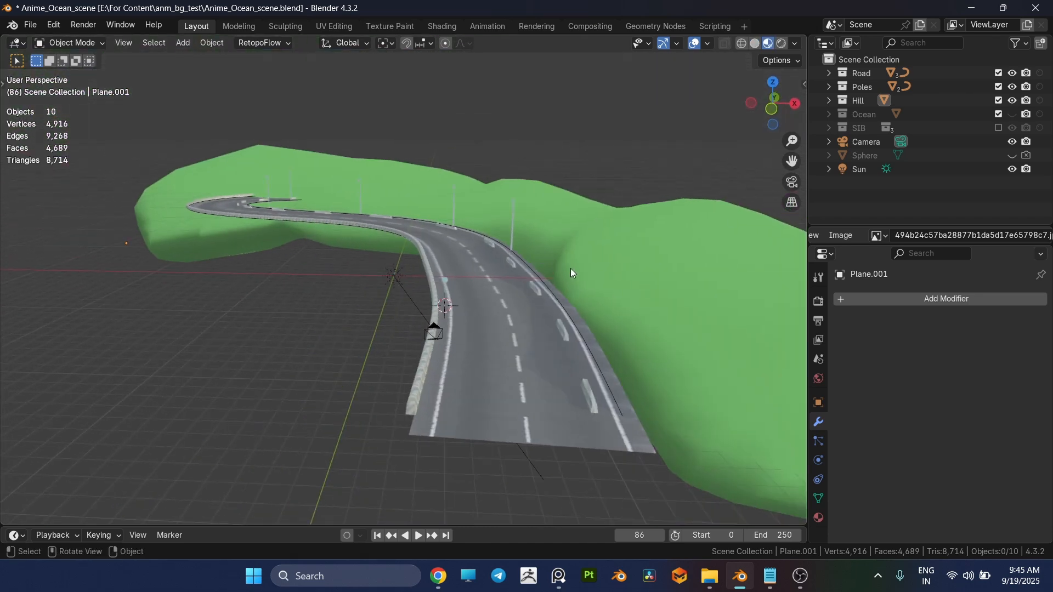
key(z)
click(564, 212)
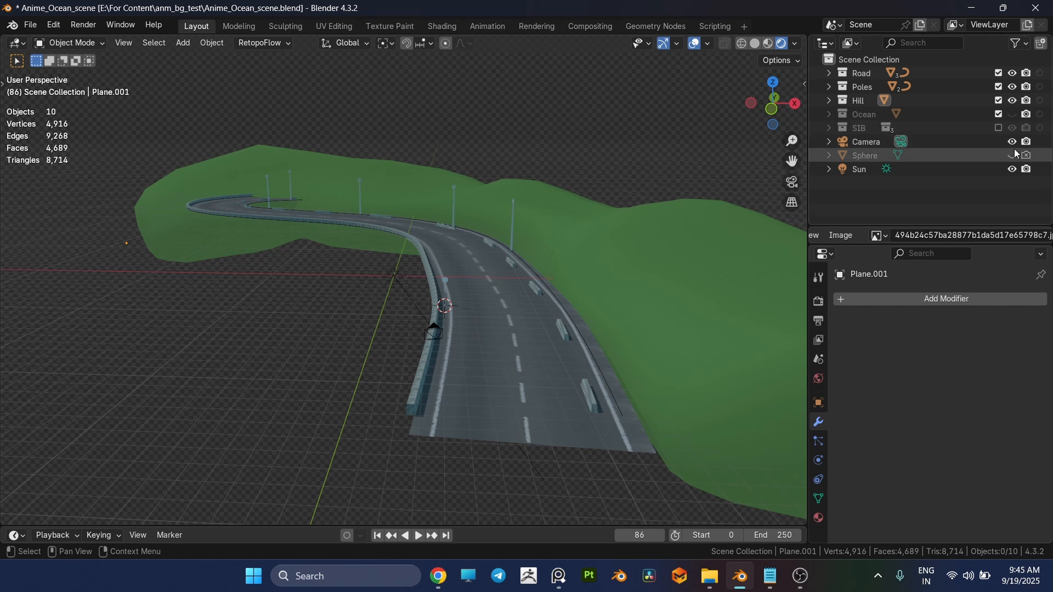
scroll(684, 253, up, 4)
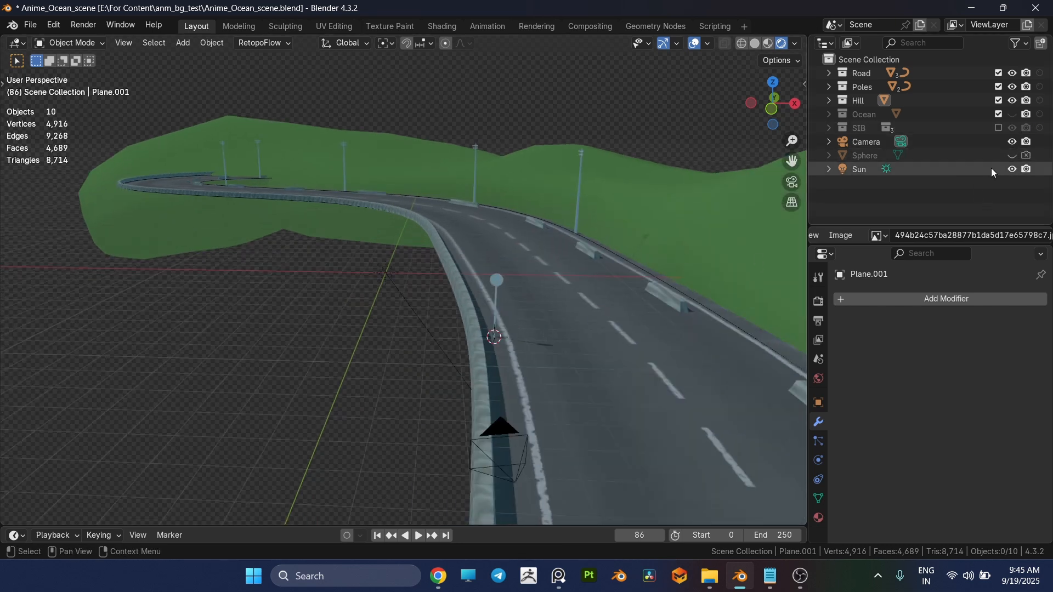
Toggle the Sun's visibility off and on, select it and show its light settings in the camera view
click(1012, 169)
click(1012, 169)
click(876, 174)
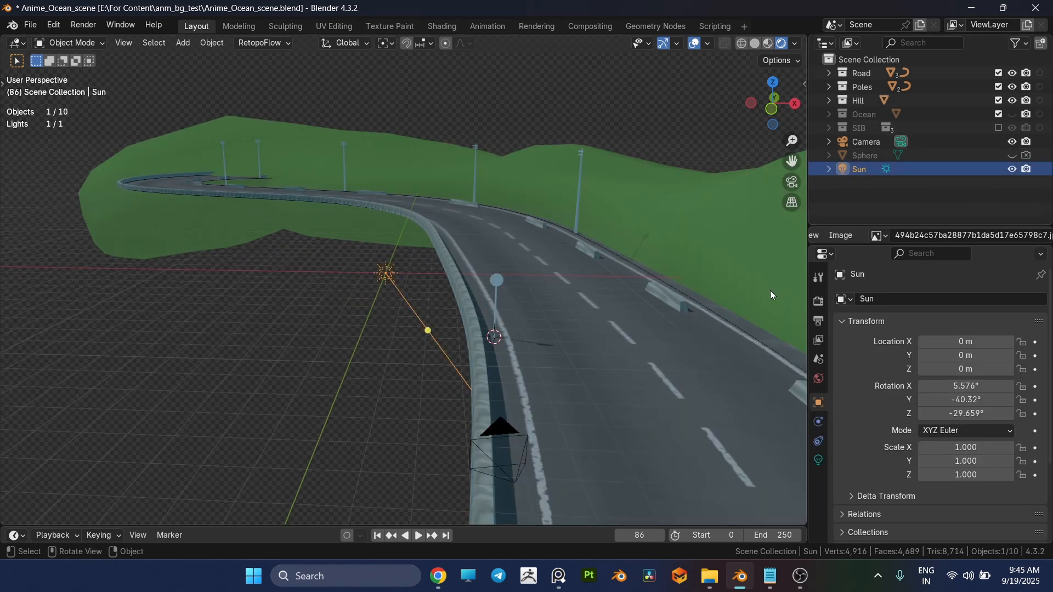
key(KP_1)
key(KP_0)
click(818, 460)
click(1012, 169)
click(1012, 169)
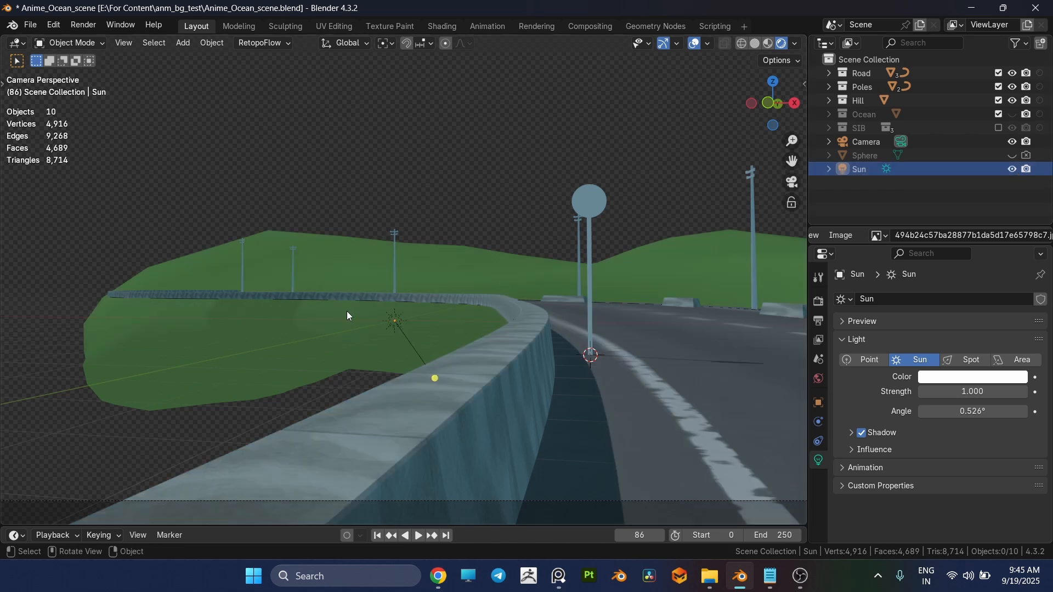
scroll(440, 364, up, 3)
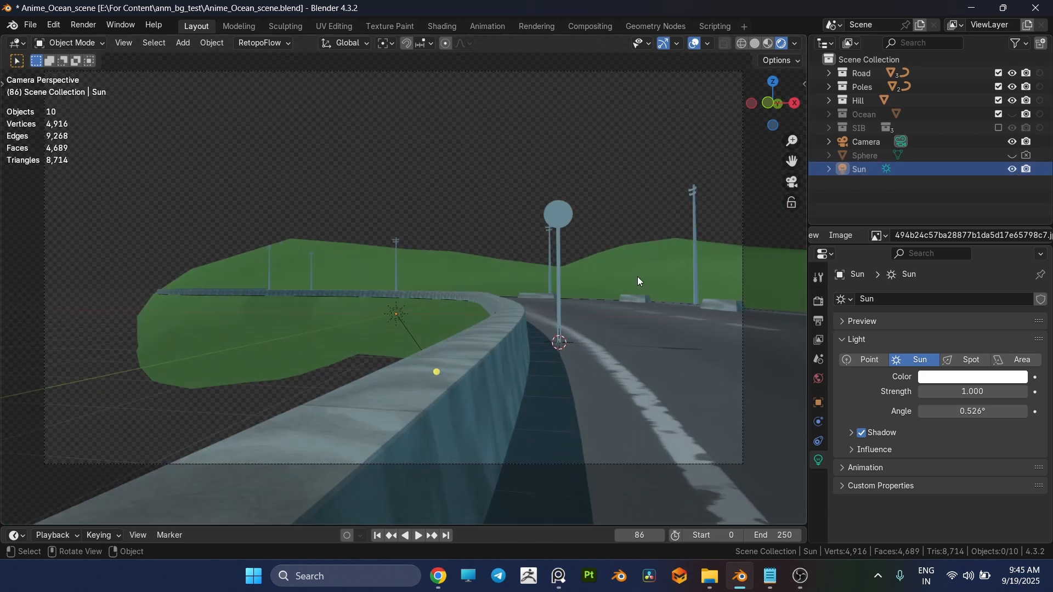
click(637, 266)
click(587, 156)
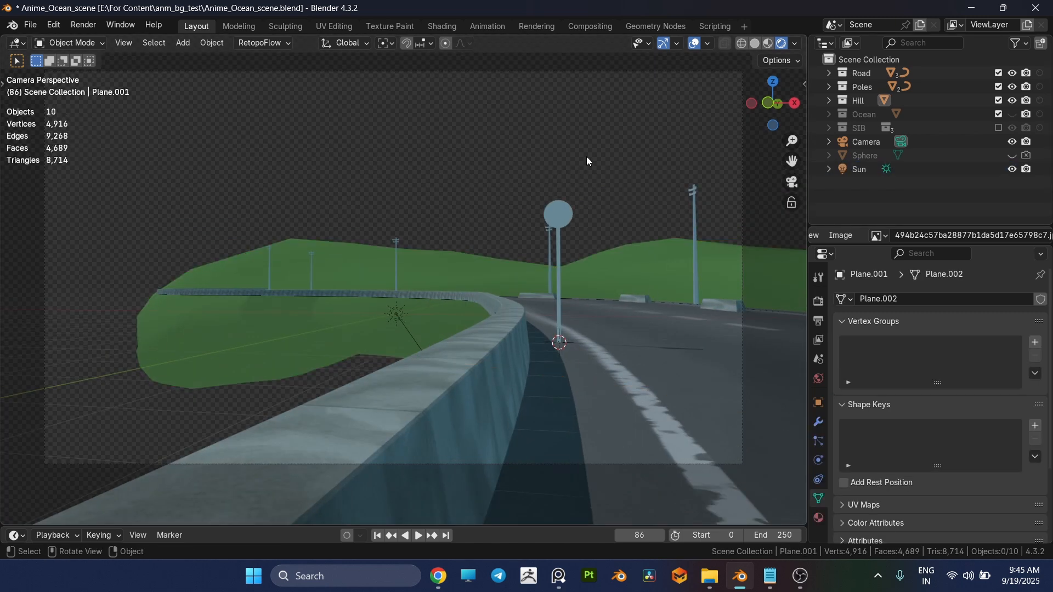
Bring up the reference image and zoom in on its ocean and coastline
scroll(592, 164, down, 1)
key(alt+Tab)
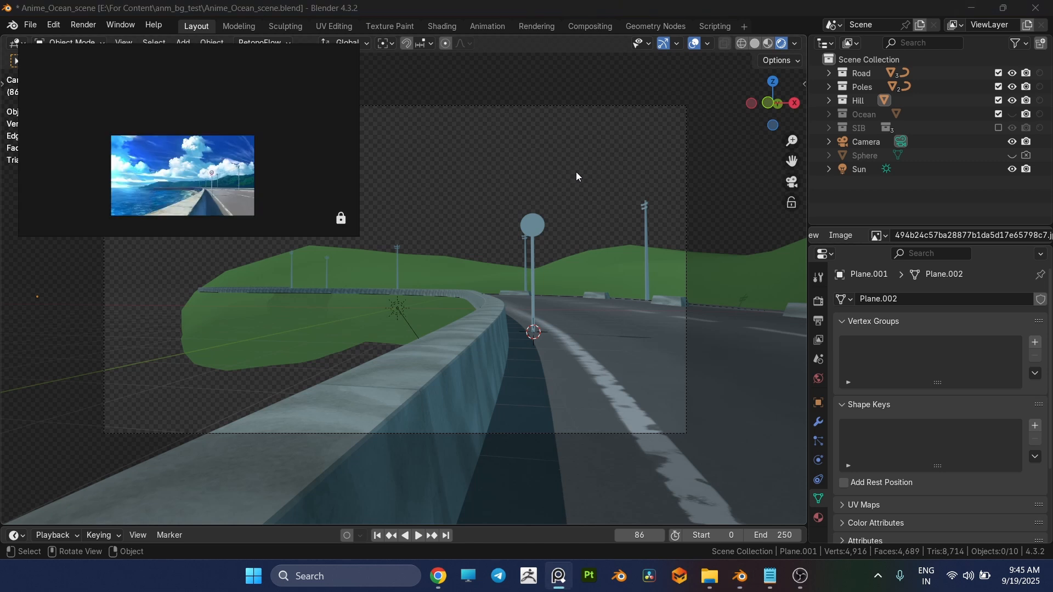
scroll(255, 171, up, 5)
middle_drag(158, 168, 271, 106)
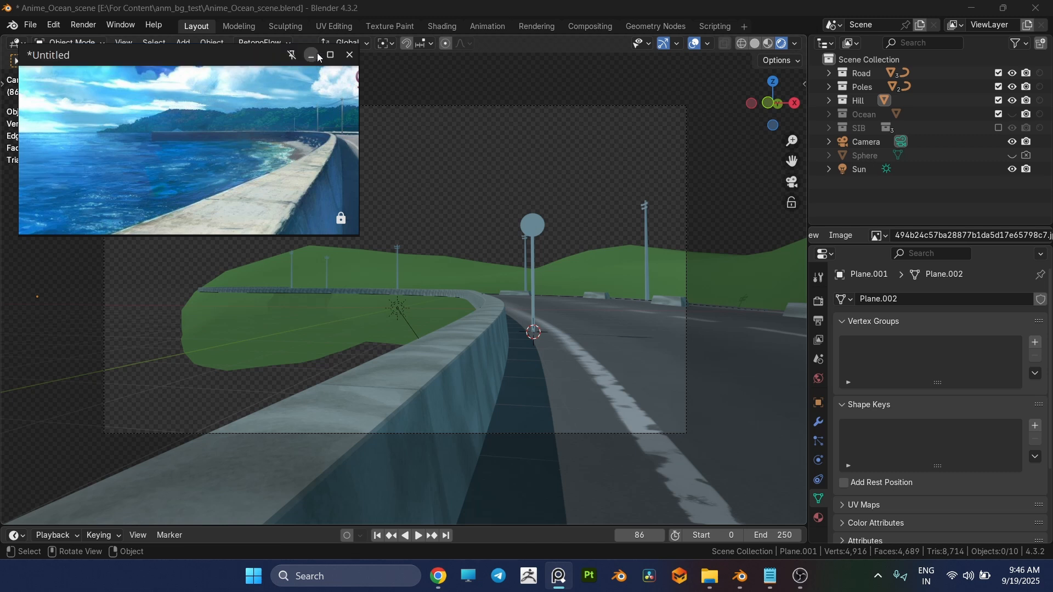
click(706, 423)
Play the shoreline video 12851436-uhd_3840_2160_24fps.mp4 from the Downloads folder and close the player
click(716, 570)
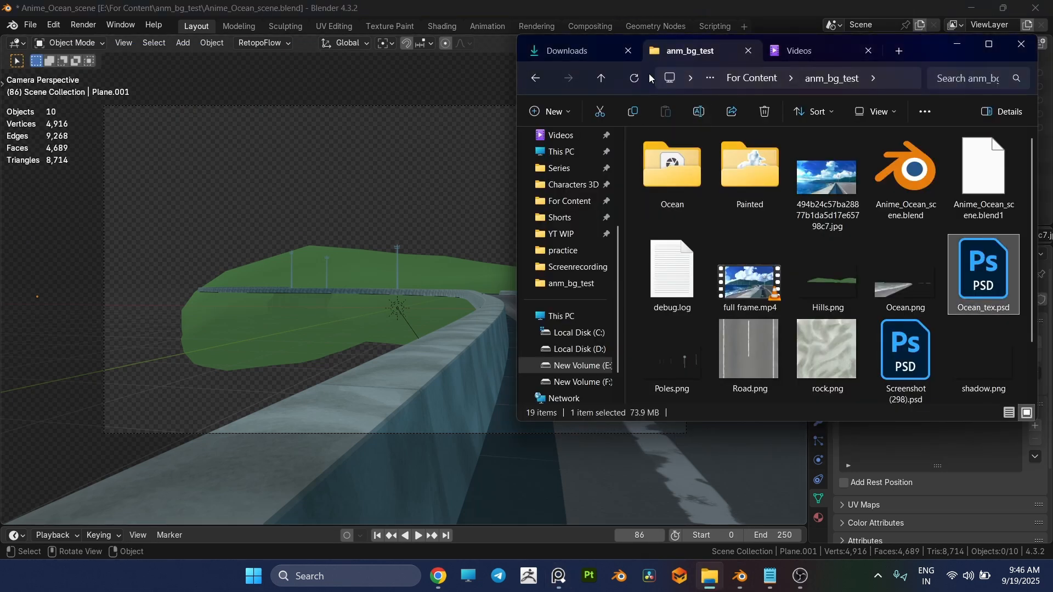
click(606, 54)
double_click(816, 281)
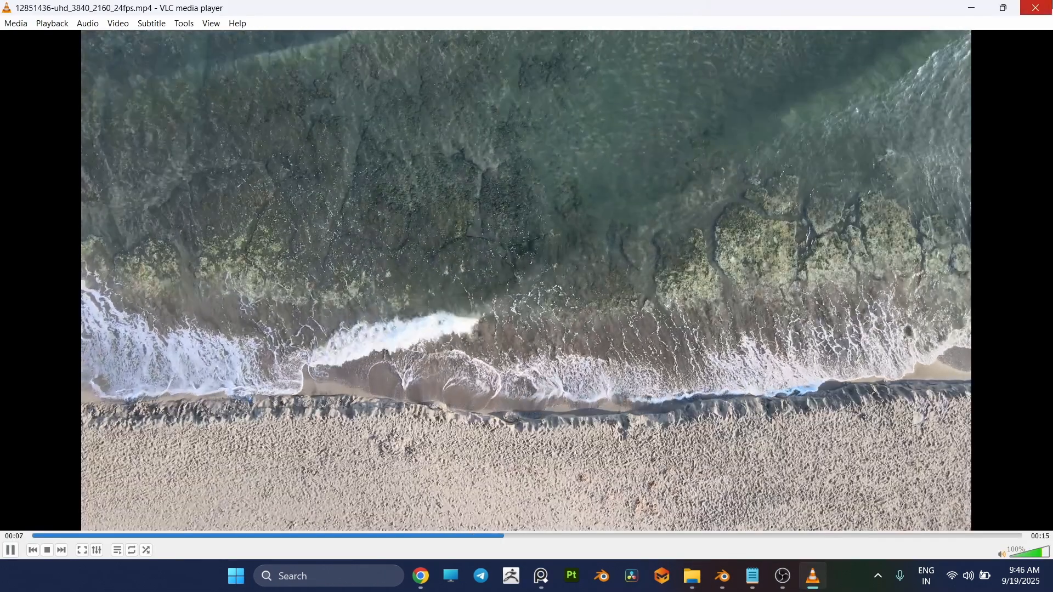
click(1036, 7)
Unhide the Ocean collection in Solid shading and open the ocean plane's Ocean_vid material in the Shading workspace
middle_drag(439, 263, 455, 291)
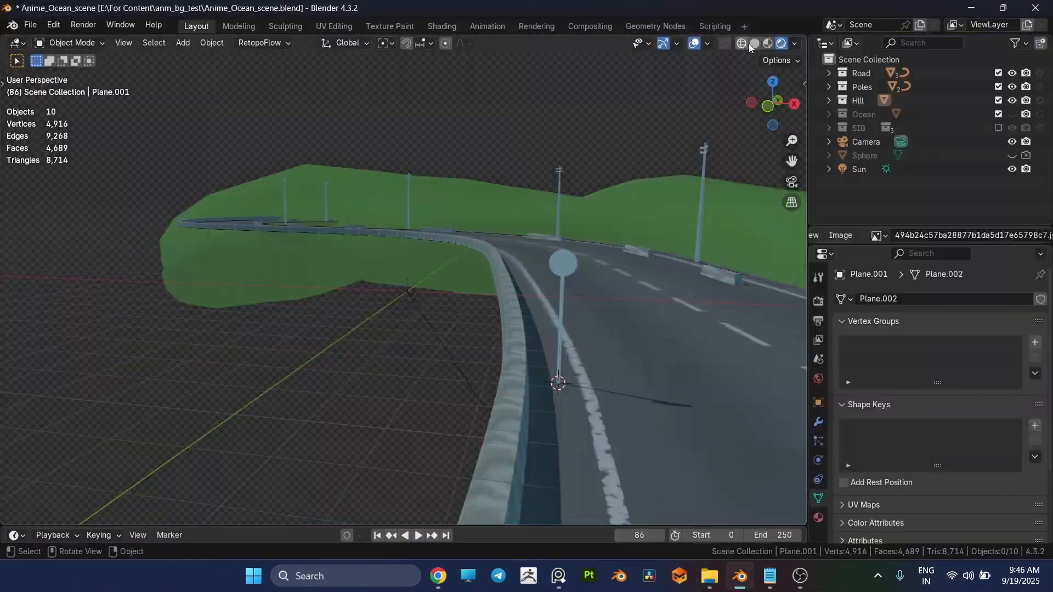
click(752, 44)
click(1012, 114)
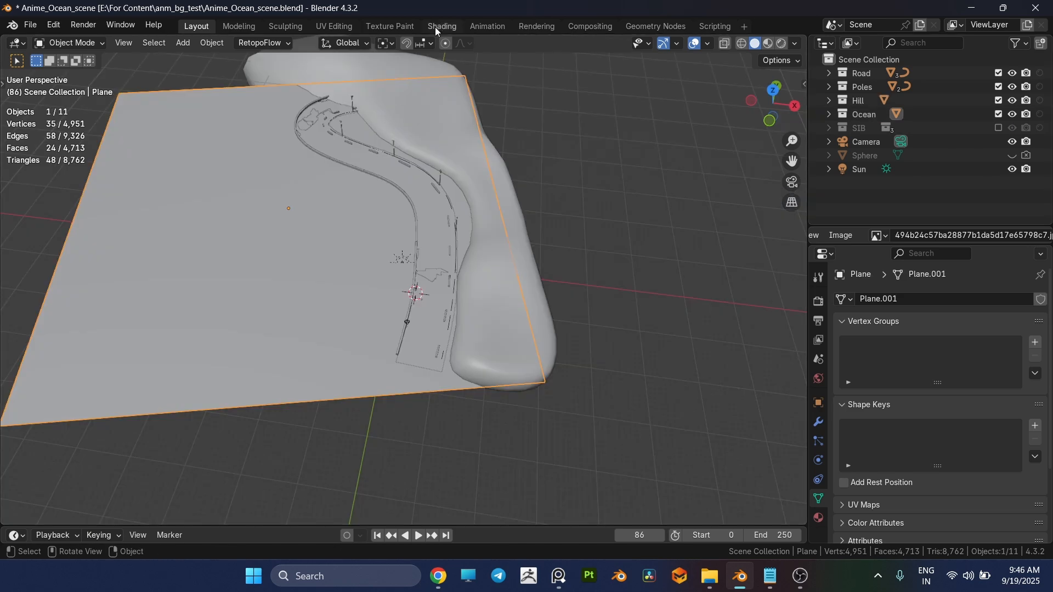
click(439, 26)
middle_drag(214, 311, 244, 306)
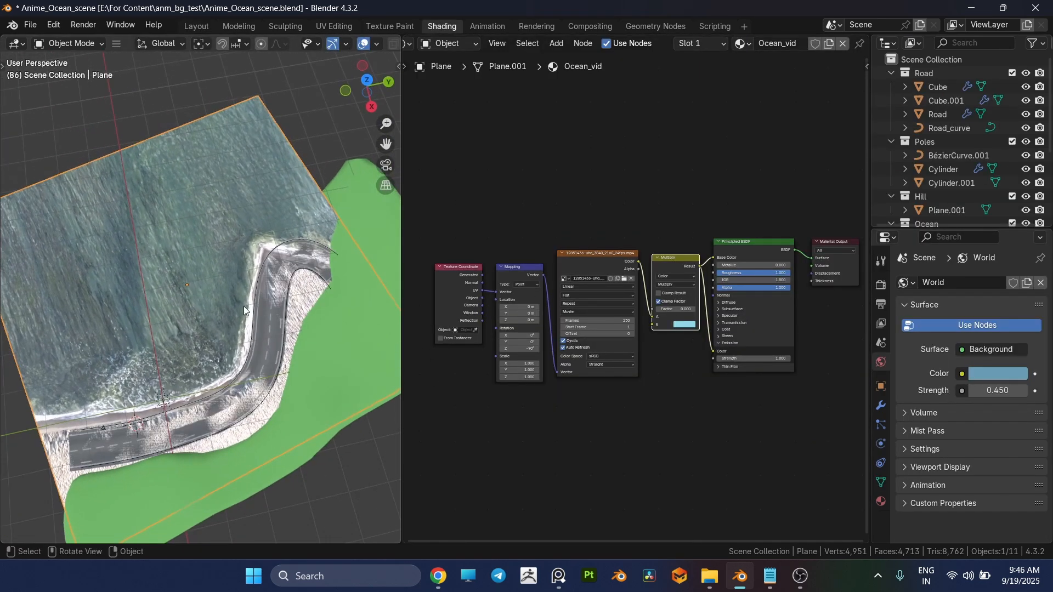
scroll(565, 270, up, 1)
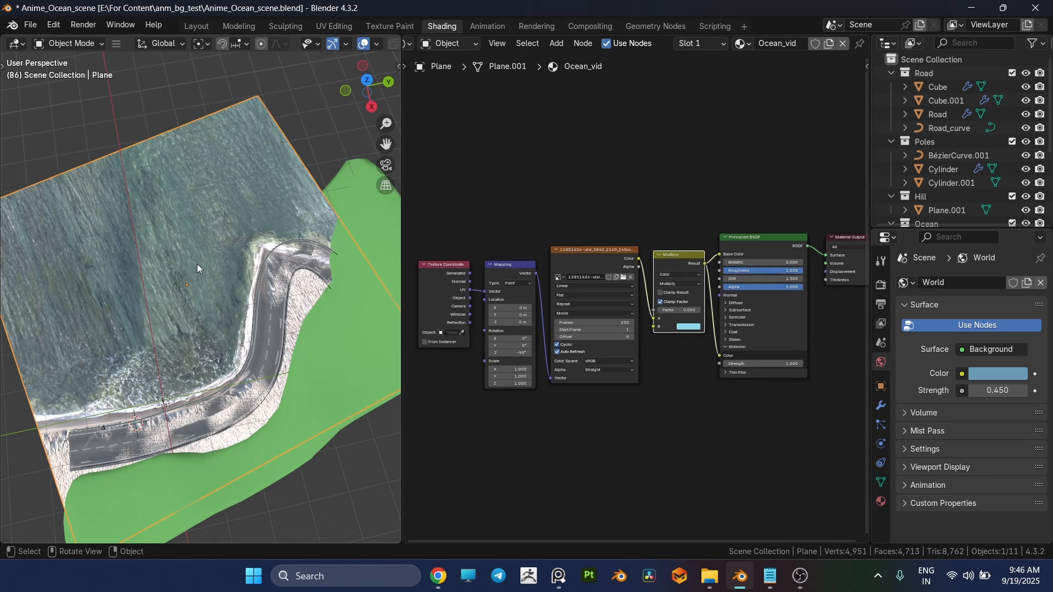
Try moving two vertices of the ocean plane near the shoreline bend in Edit Mode, cancel both moves and return to Object Mode
key(Tab)
scroll(235, 396, up, 1)
middle_drag(296, 383, 310, 343)
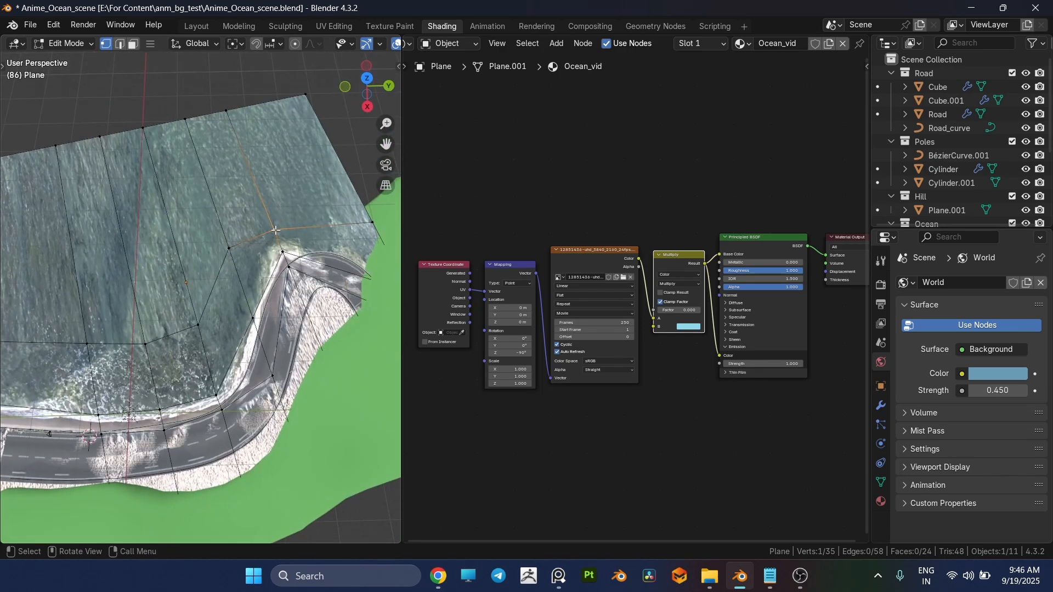
key(g)
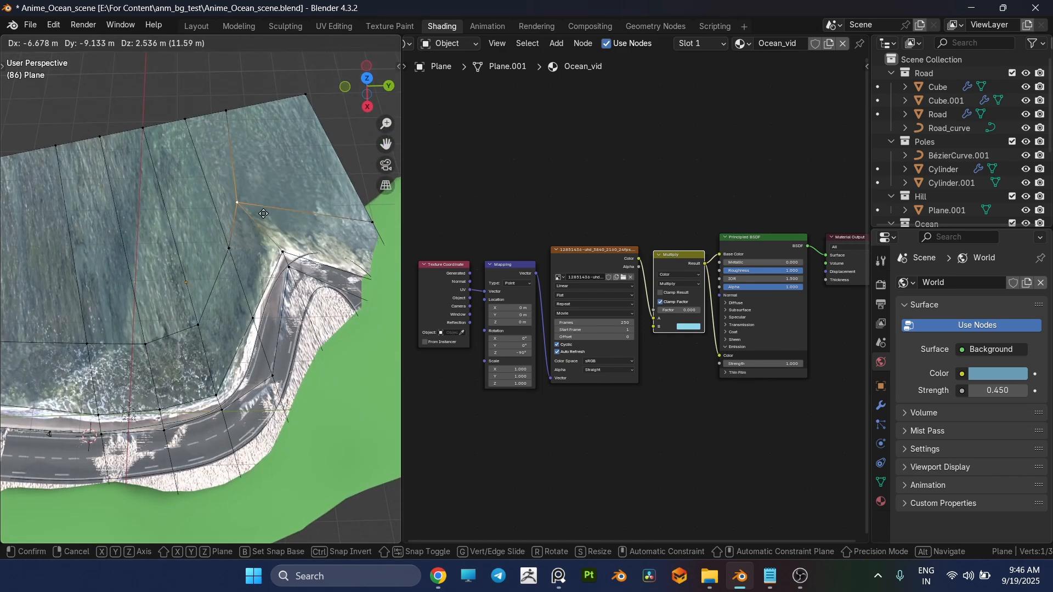
right_click(298, 221)
click(233, 256)
key(g)
right_click(242, 227)
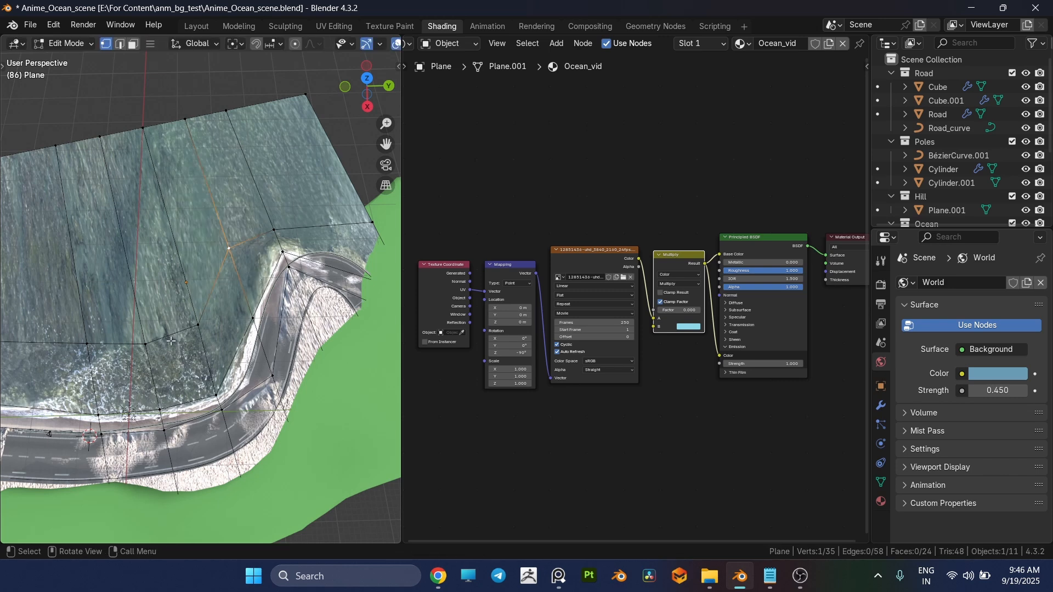
scroll(81, 351, down, 2)
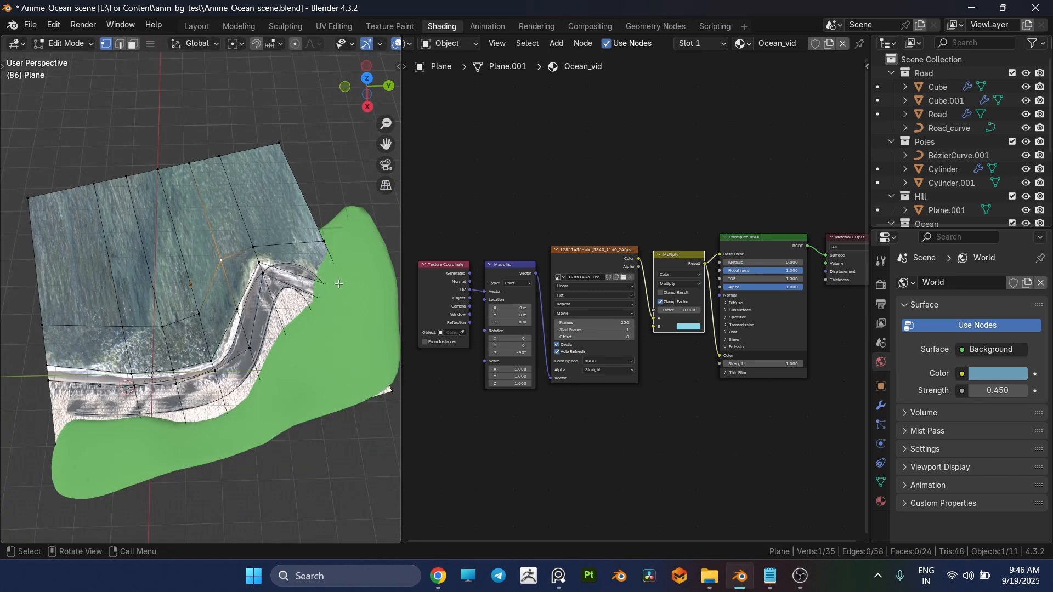
scroll(260, 294, up, 2)
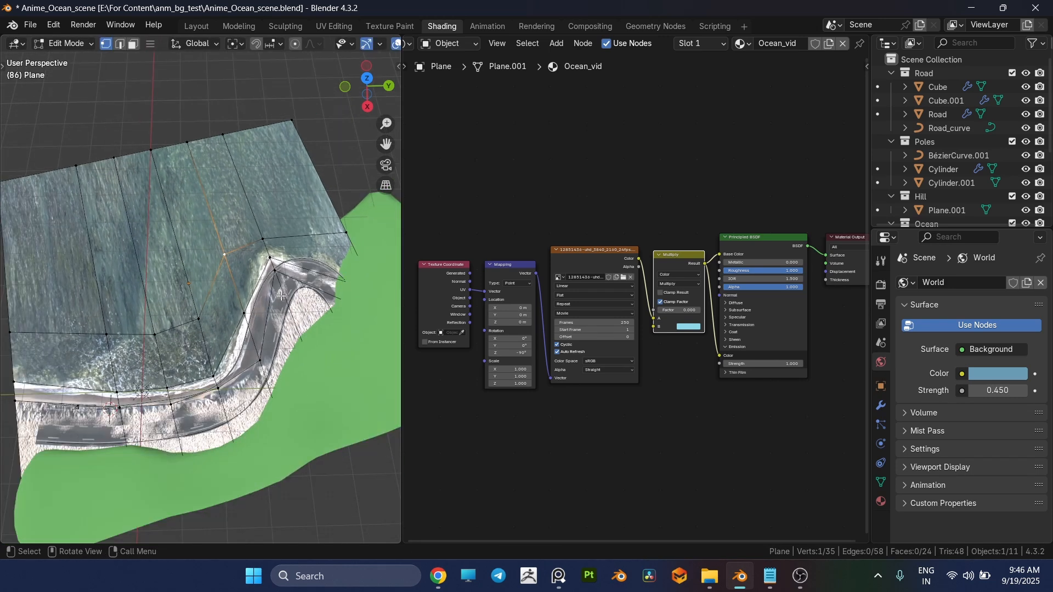
key(Tab)
key(grave)
click(186, 325)
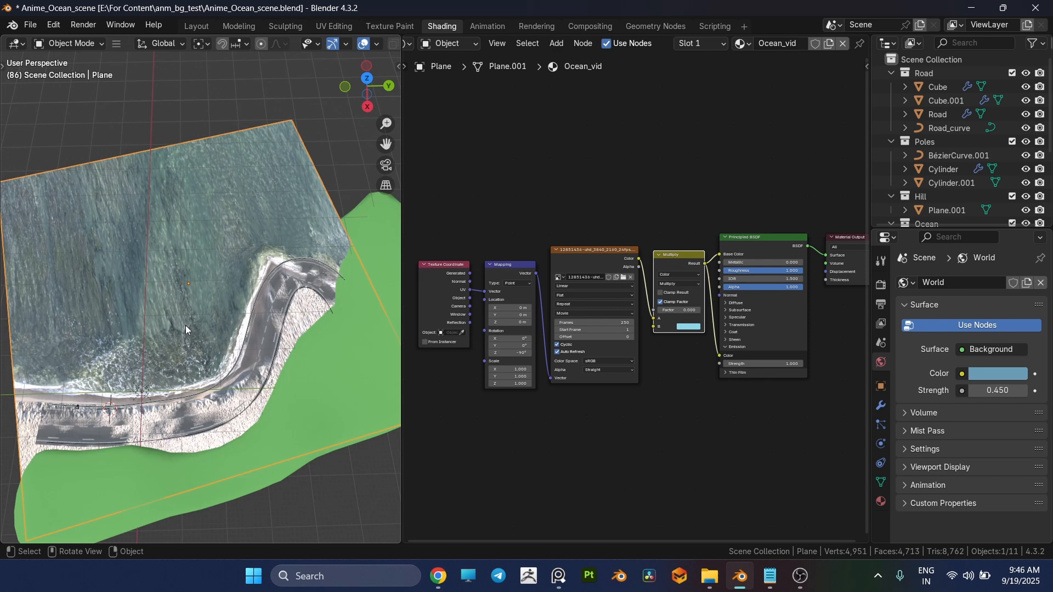
Return to the Layout workspace and play the ocean animation through the camera in Rendered shading
click(196, 26)
key(KP_0)
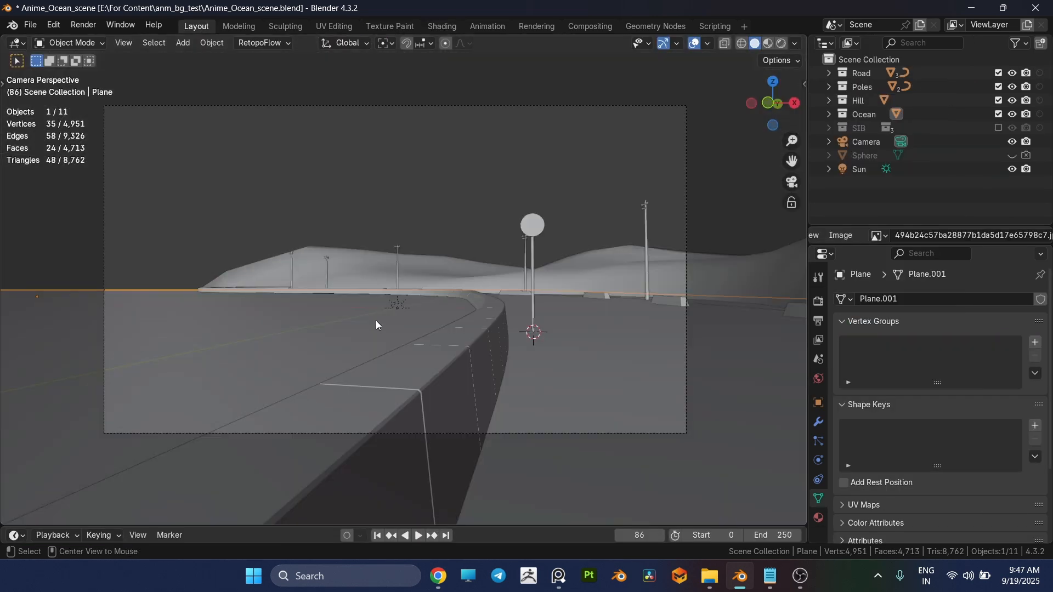
key(z)
click(377, 236)
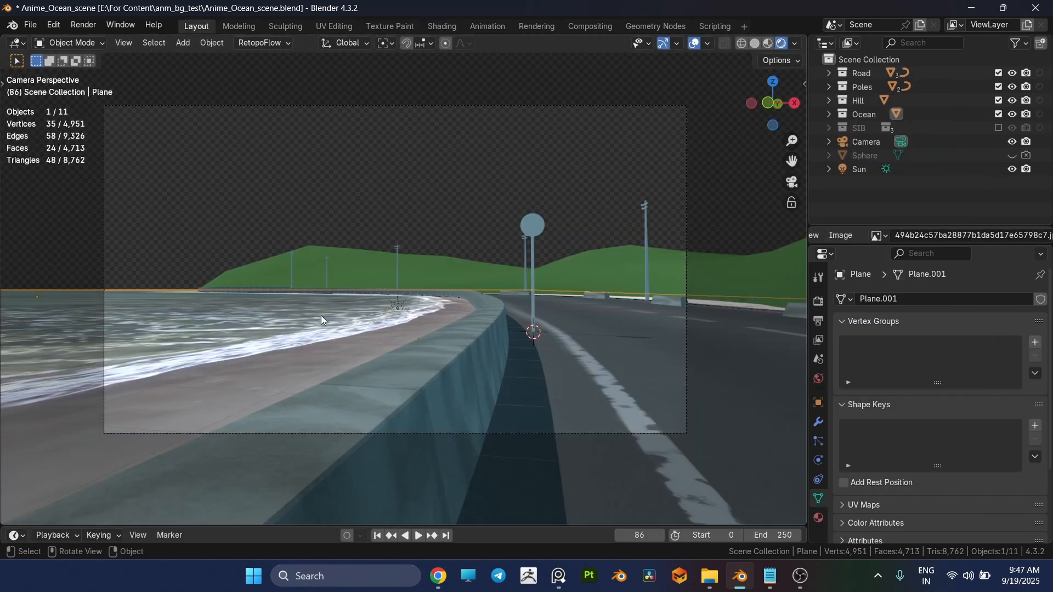
key(space)
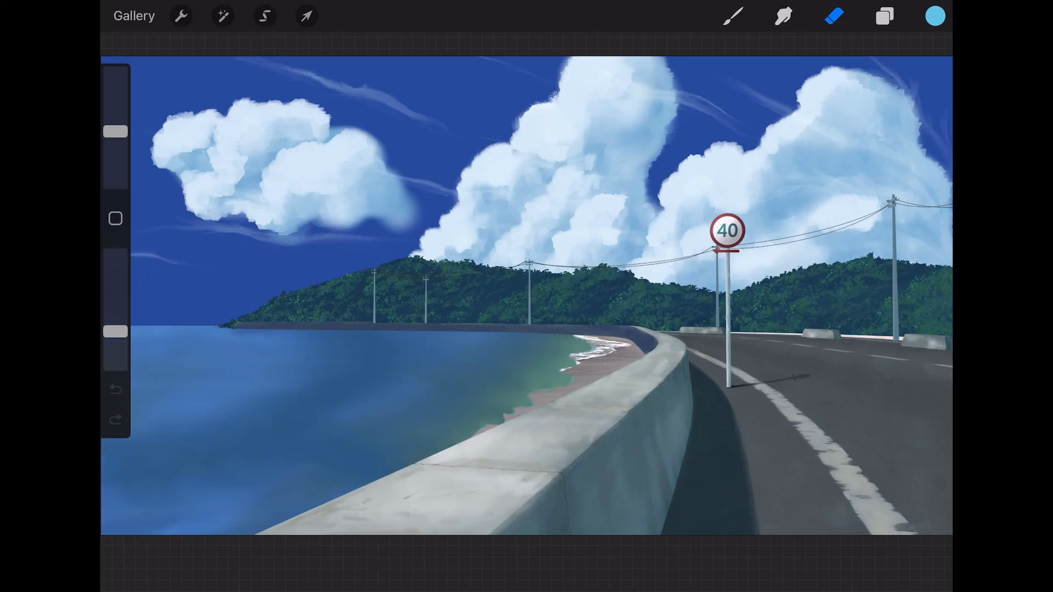
In the Procreate painting, show and select the sky gradient on Layer 6
scroll(730, 324, down, 2)
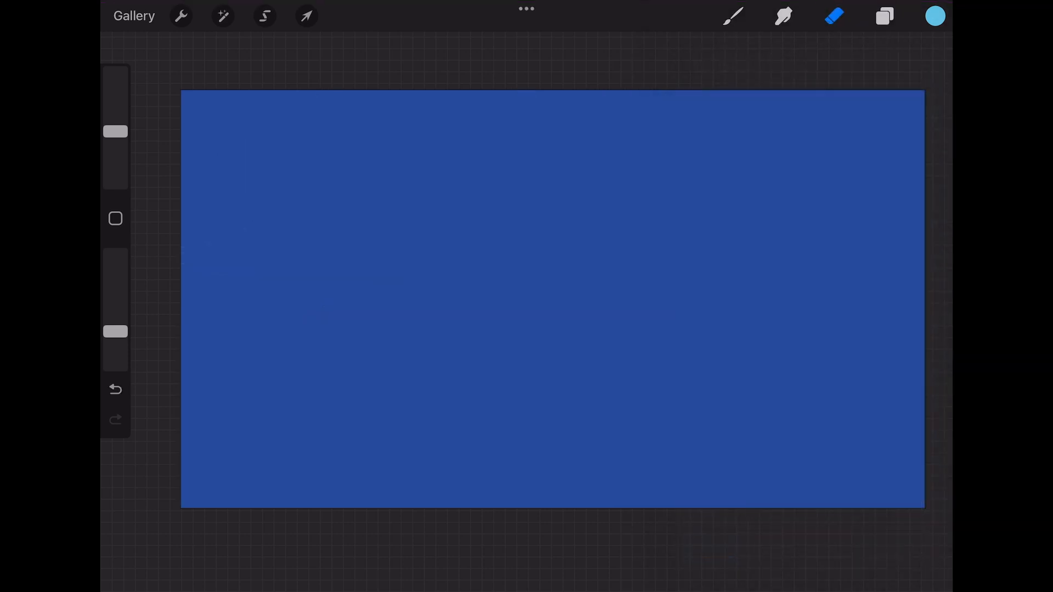
click(885, 16)
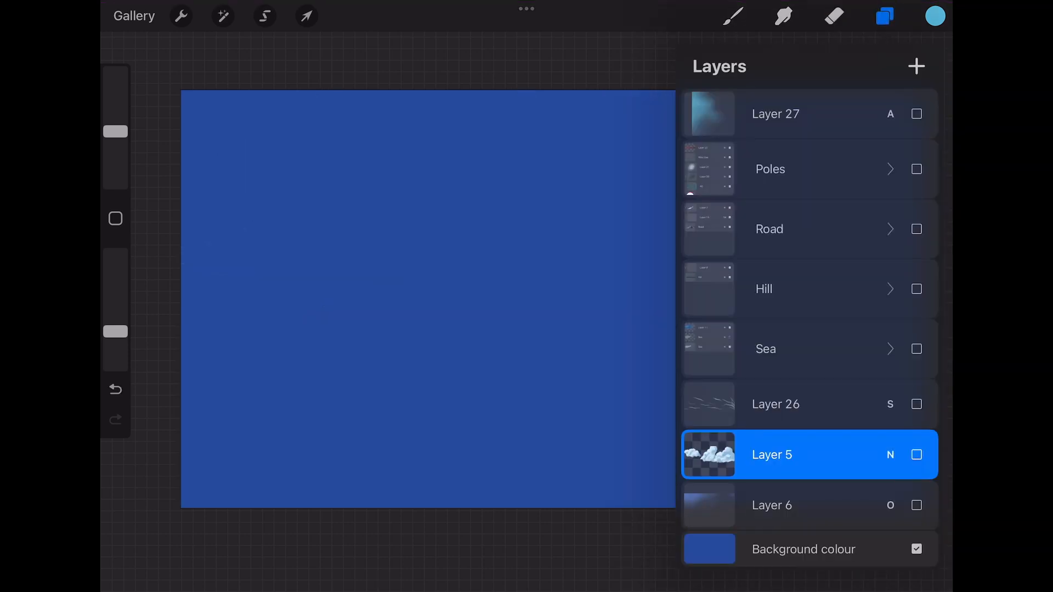
click(916, 505)
click(796, 505)
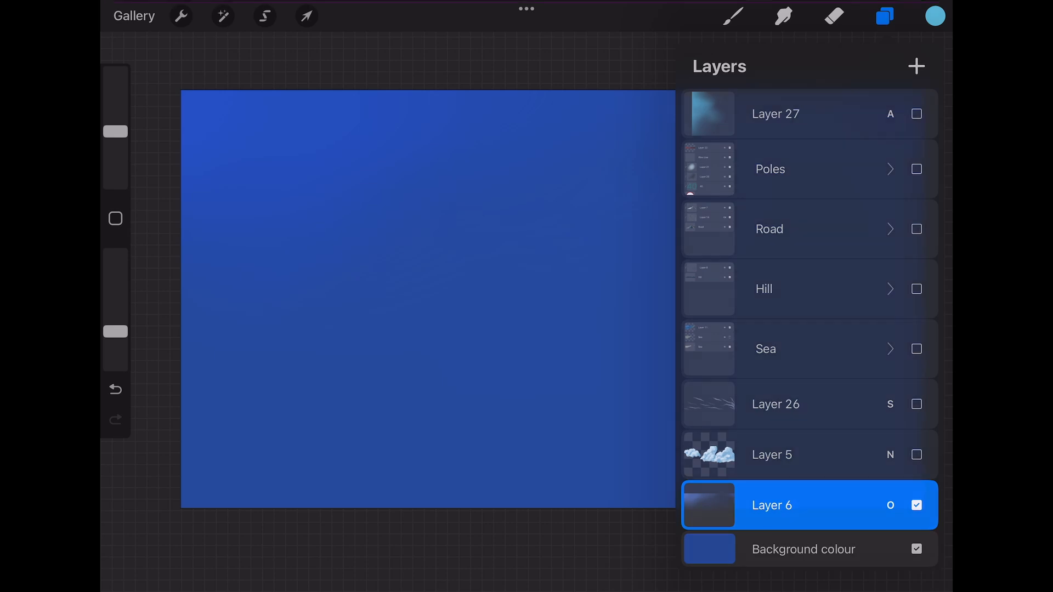
click(834, 16)
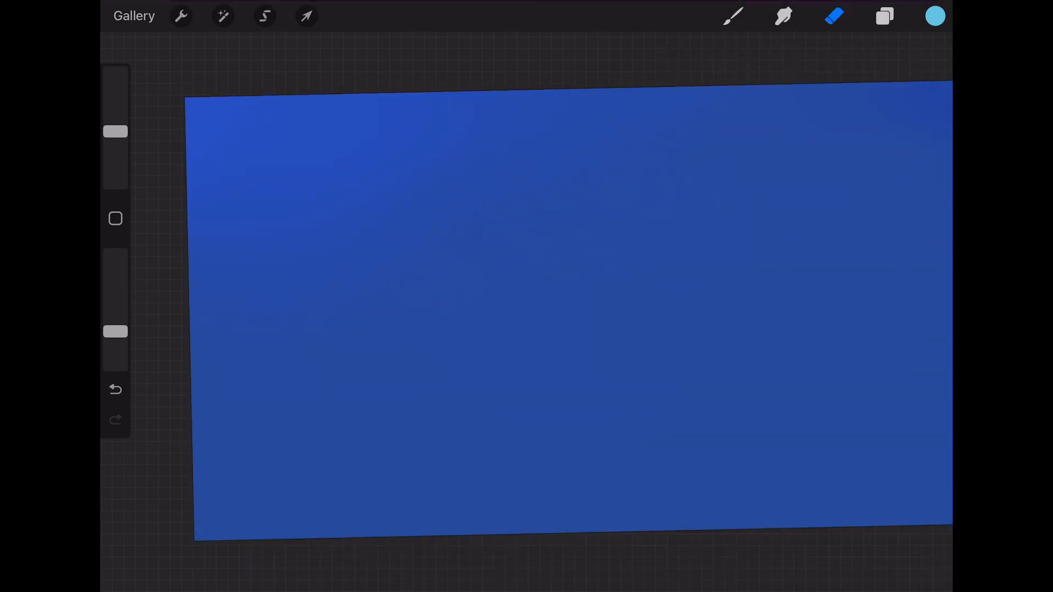
Make the painted clouds on Layer 5 visible and close the layer list
click(885, 16)
click(917, 455)
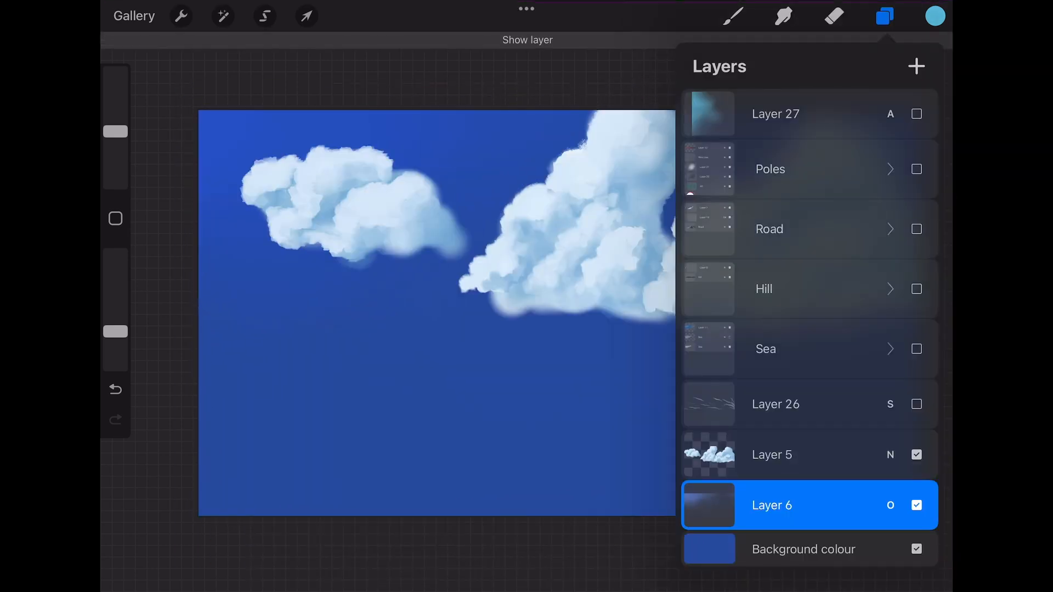
click(885, 16)
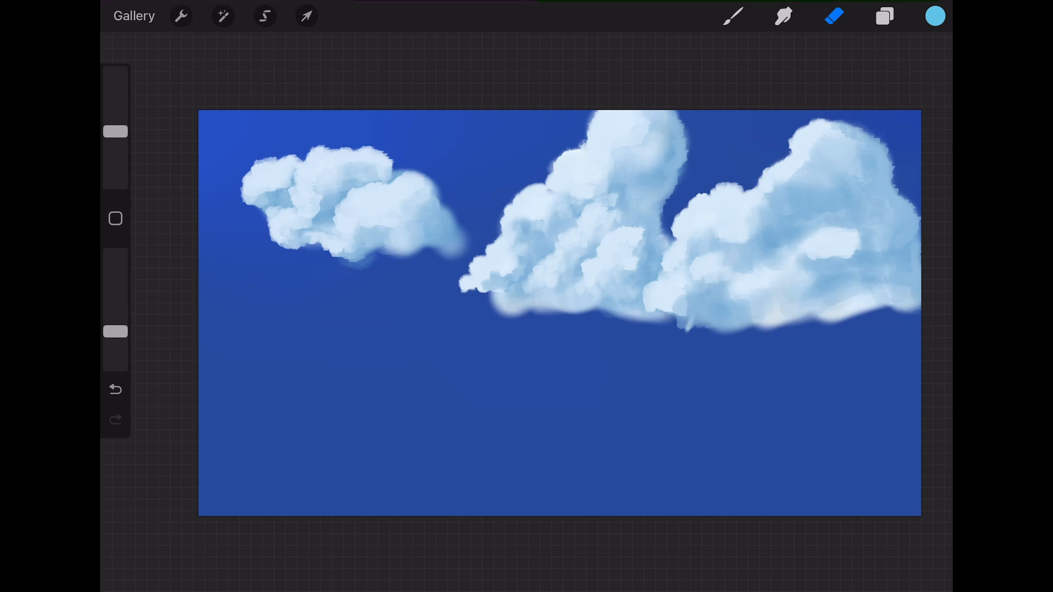
Show the wispy clouds on Layer 26 and the Road group, and expand the Road group to list its layers
click(885, 16)
click(796, 229)
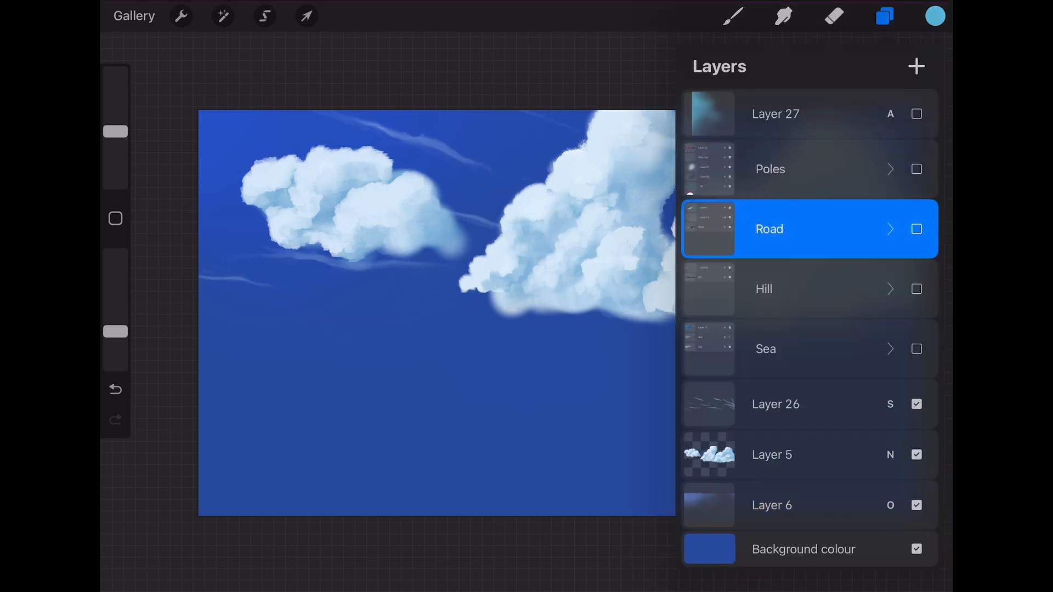
click(916, 230)
click(891, 229)
scroll(406, 296, down, 3)
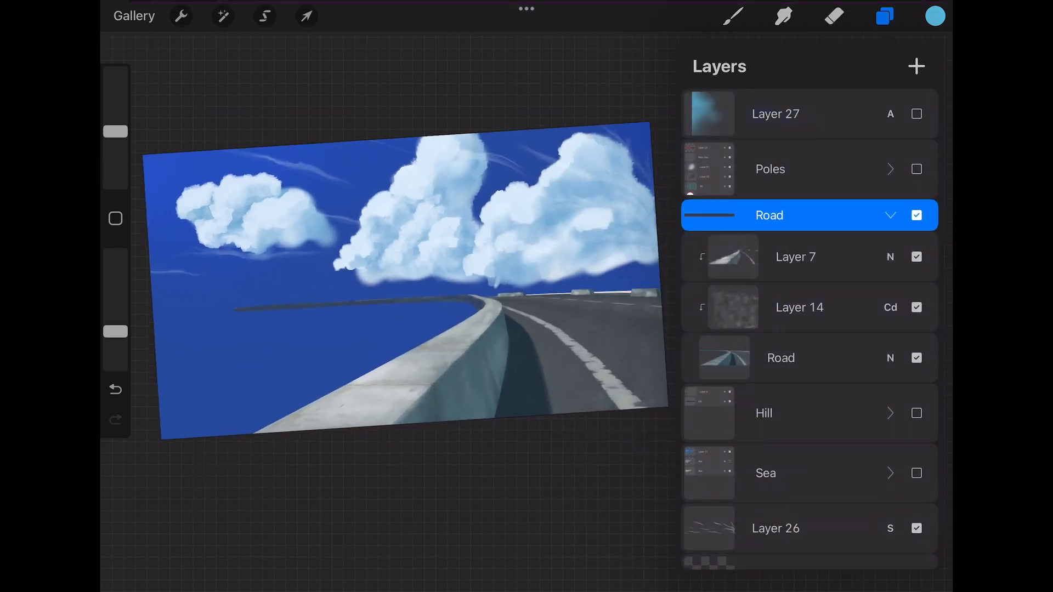
Hide Layer 14 and Layer 7 in the Road group and examine the base road painting underneath
scroll(406, 297, up, 1)
click(916, 308)
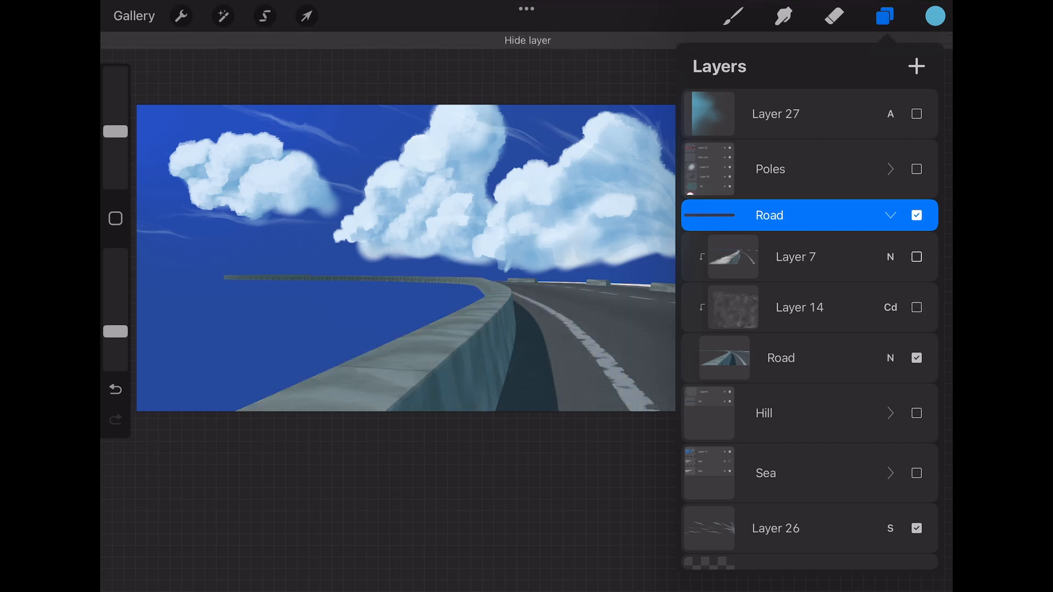
click(917, 256)
scroll(406, 258, up, 2)
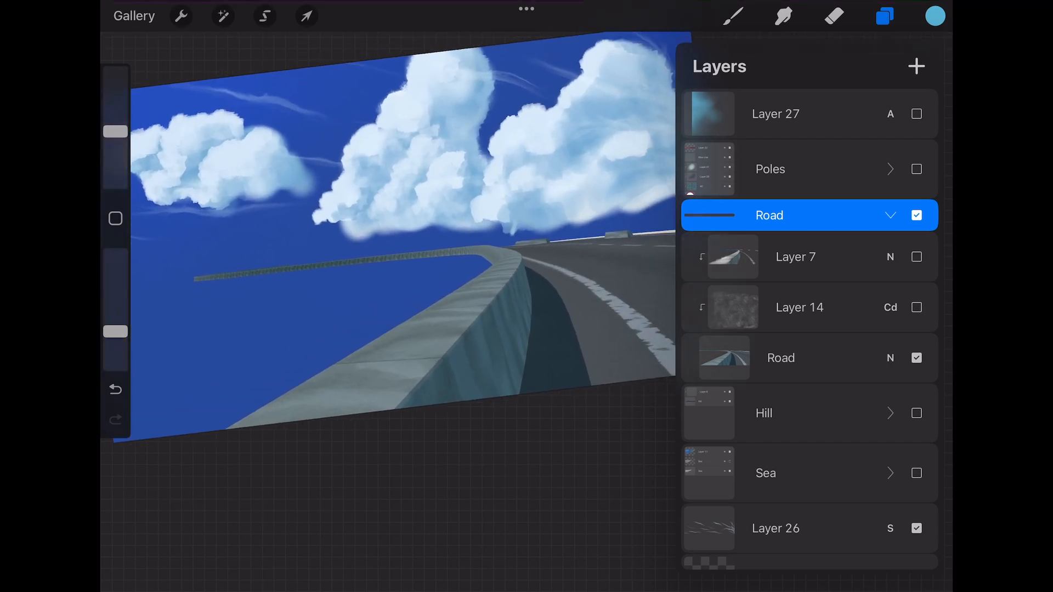
scroll(406, 258, down, 2)
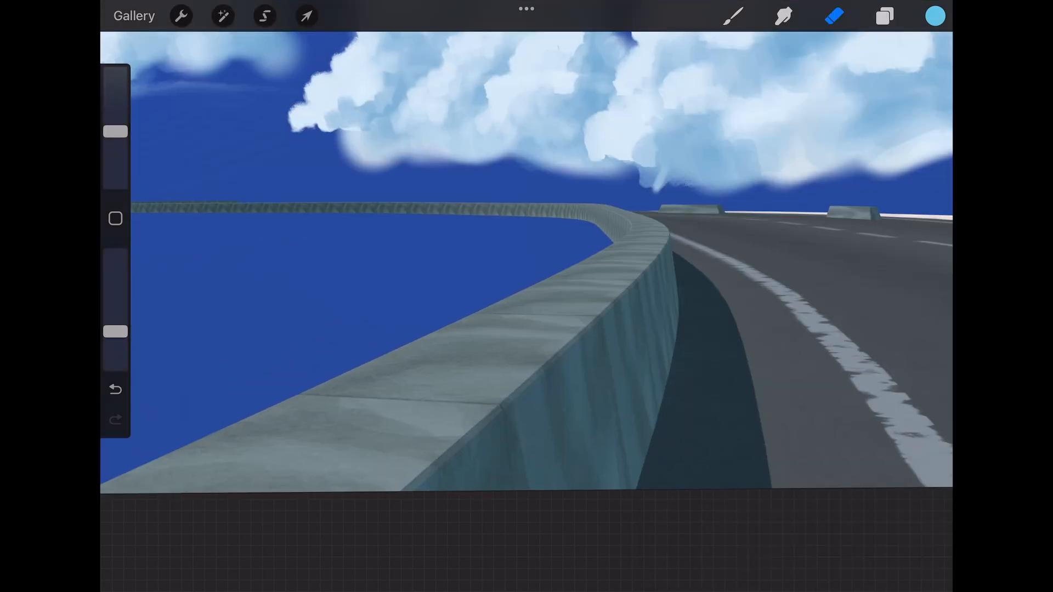
Make the texture on Layer 14 visible over the road and examine the asphalt up close
click(885, 16)
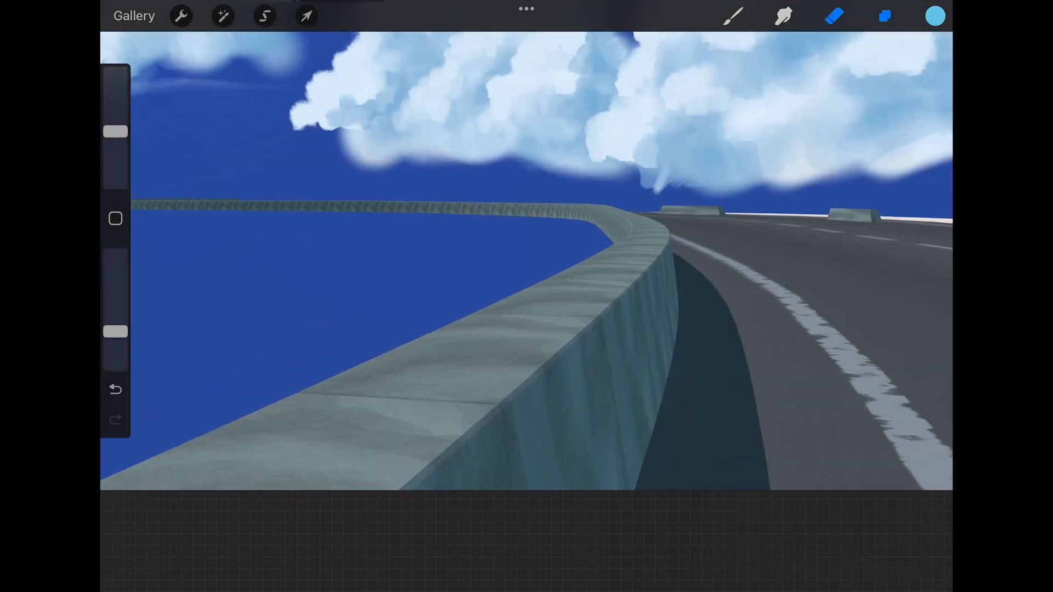
scroll(406, 258, up, 3)
click(917, 307)
scroll(384, 275, up, 3)
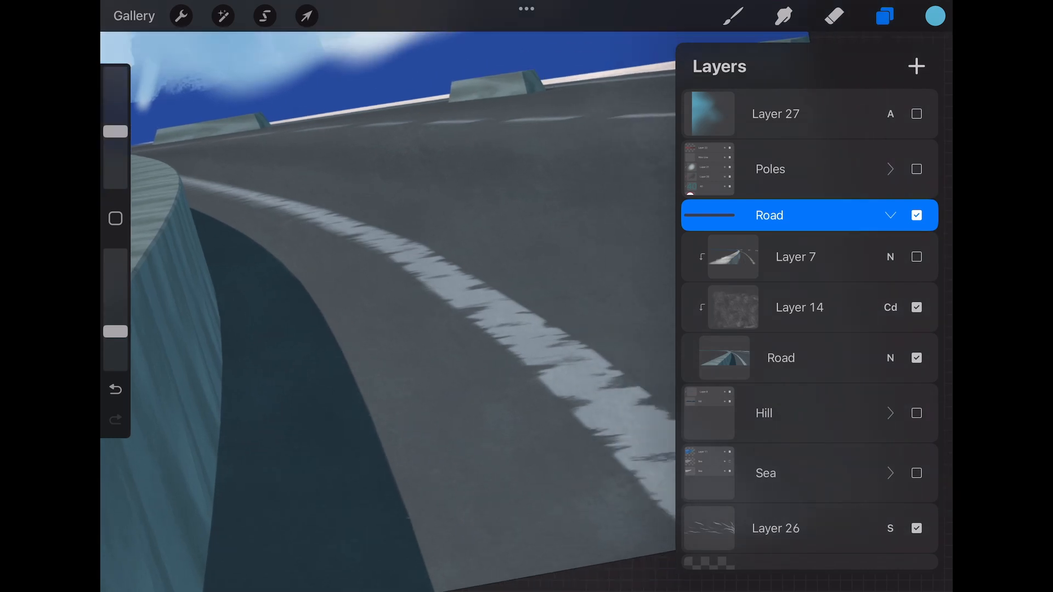
scroll(384, 274, down, 3)
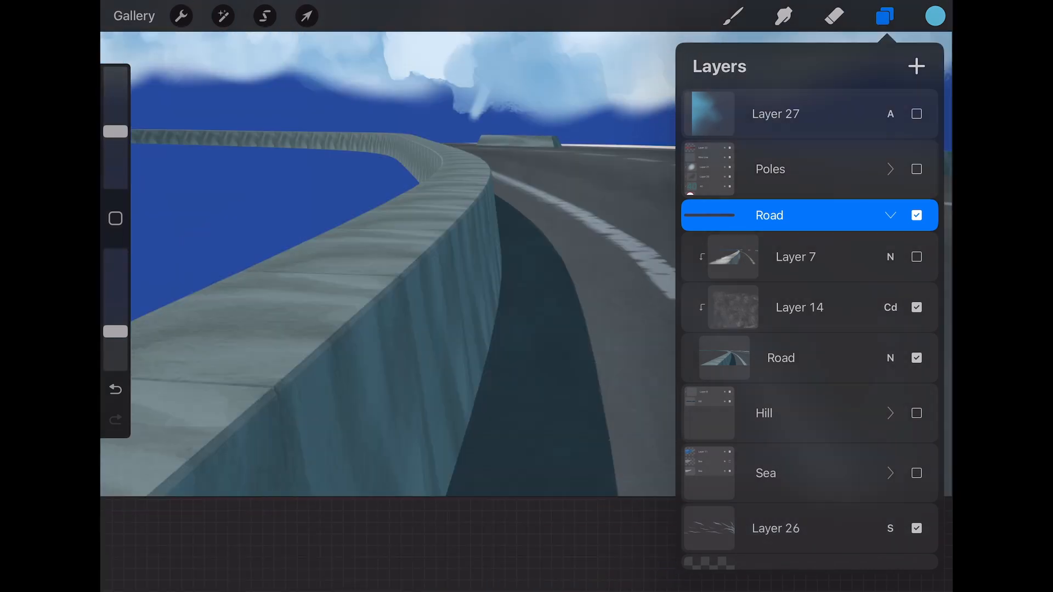
Show Layer 7 on the road and wall, and make the Hill group visible with the Road group collapsed
click(917, 257)
scroll(384, 274, up, 5)
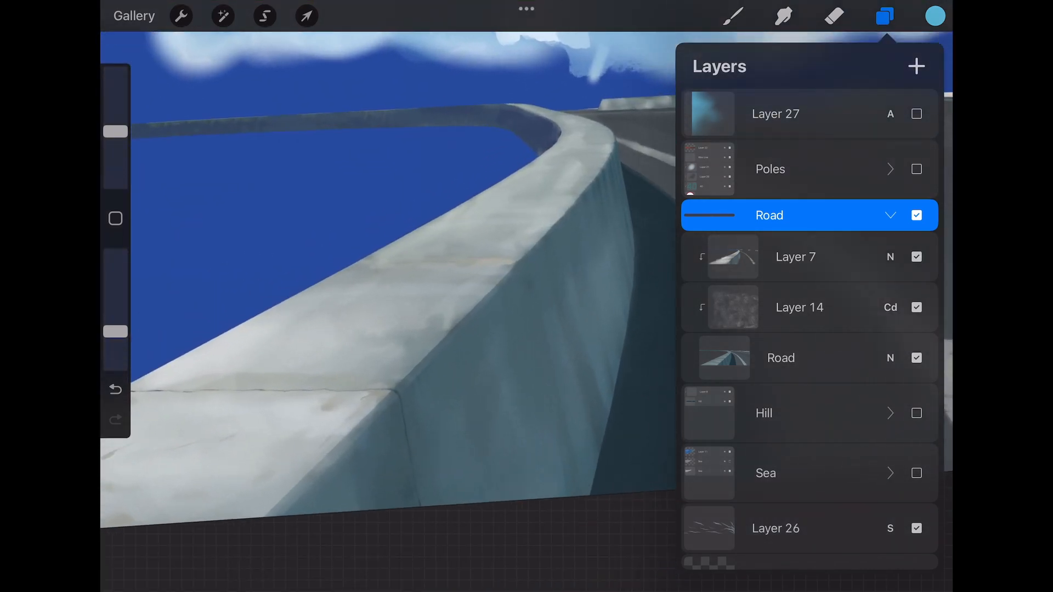
scroll(384, 274, down, 5)
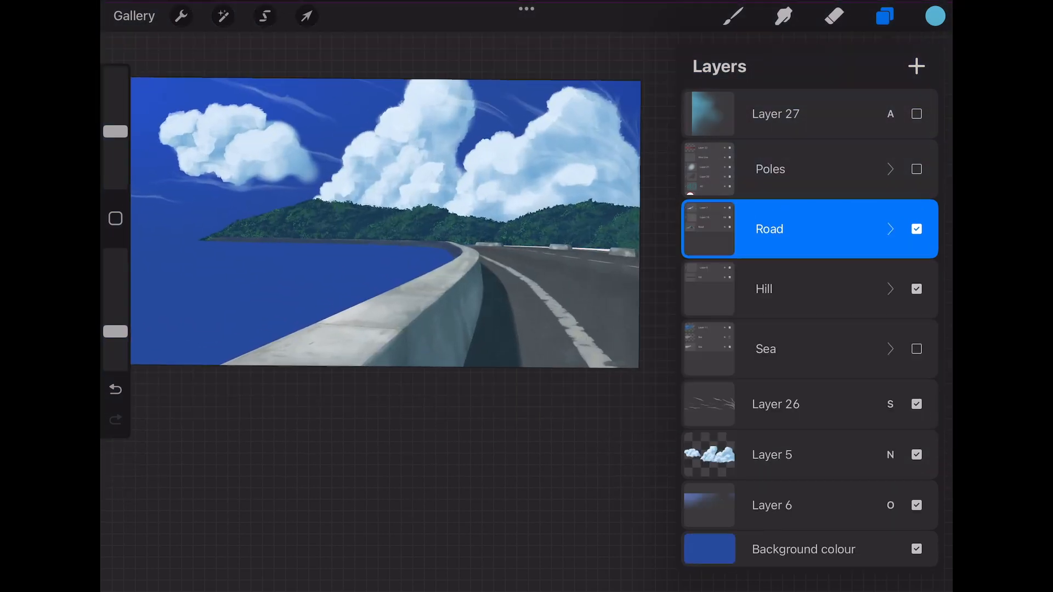
Expand the Hill group and hide its Layer 8 to isolate the base hill shape
scroll(384, 247, up, 5)
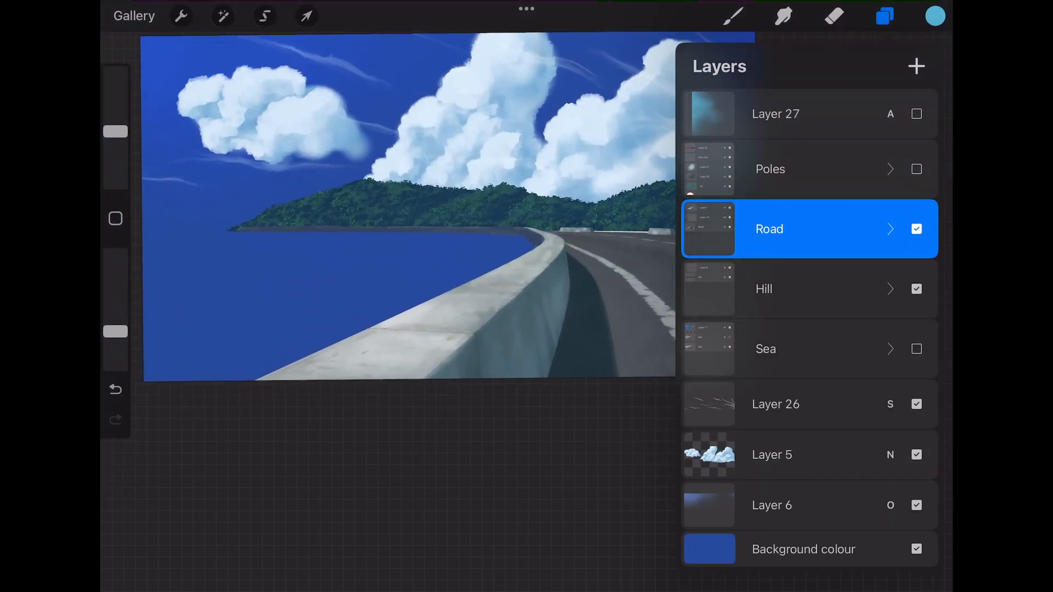
scroll(384, 263, left, 3)
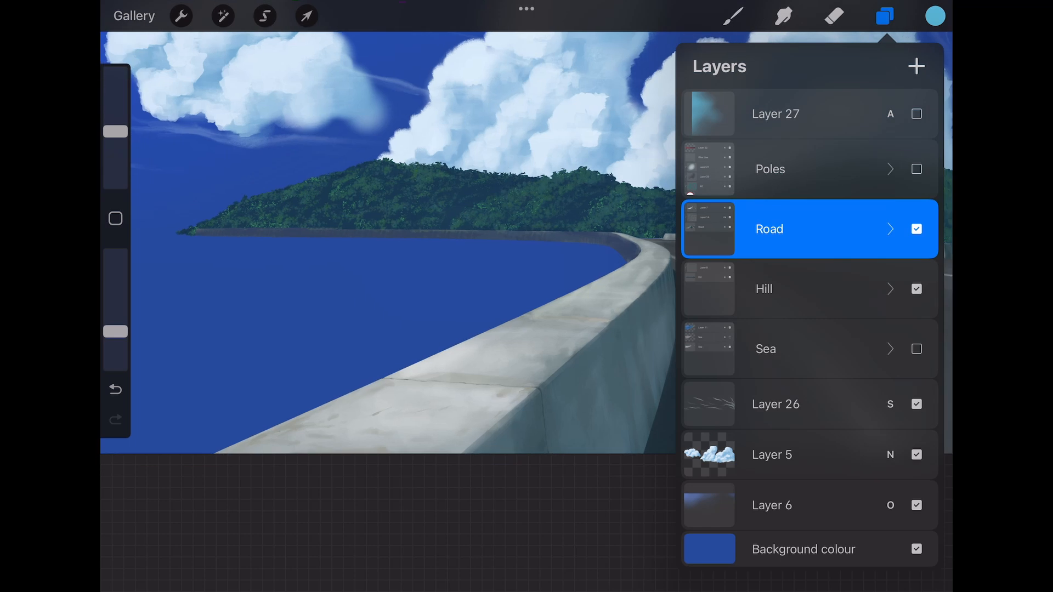
scroll(384, 263, up, 3)
click(890, 230)
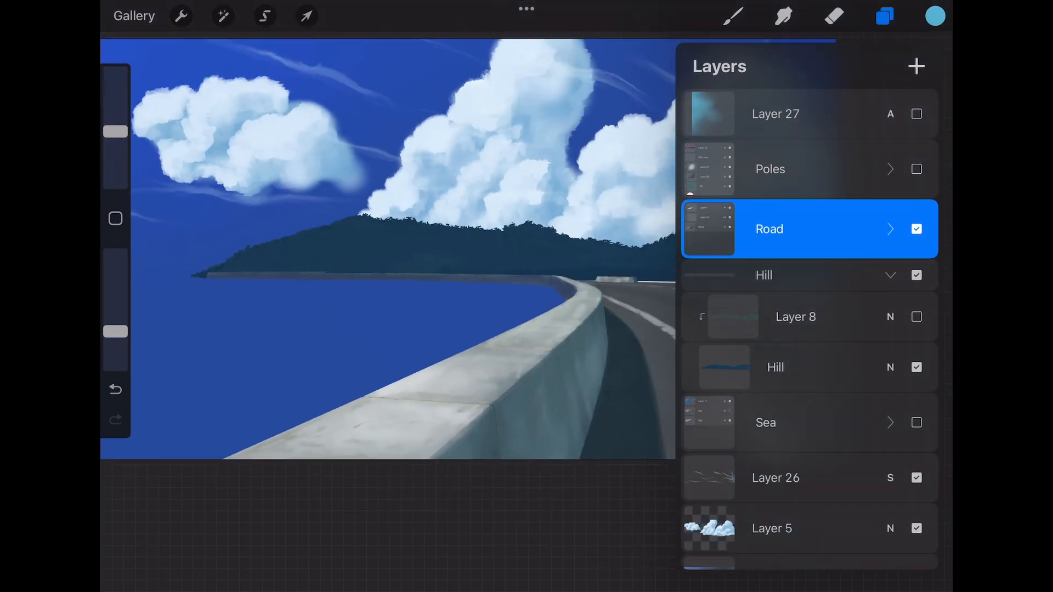
Examine the tree-shaped edges and flat shading of the base hill silhouette along the whole ridge
scroll(247, 252, up, 5)
click(885, 16)
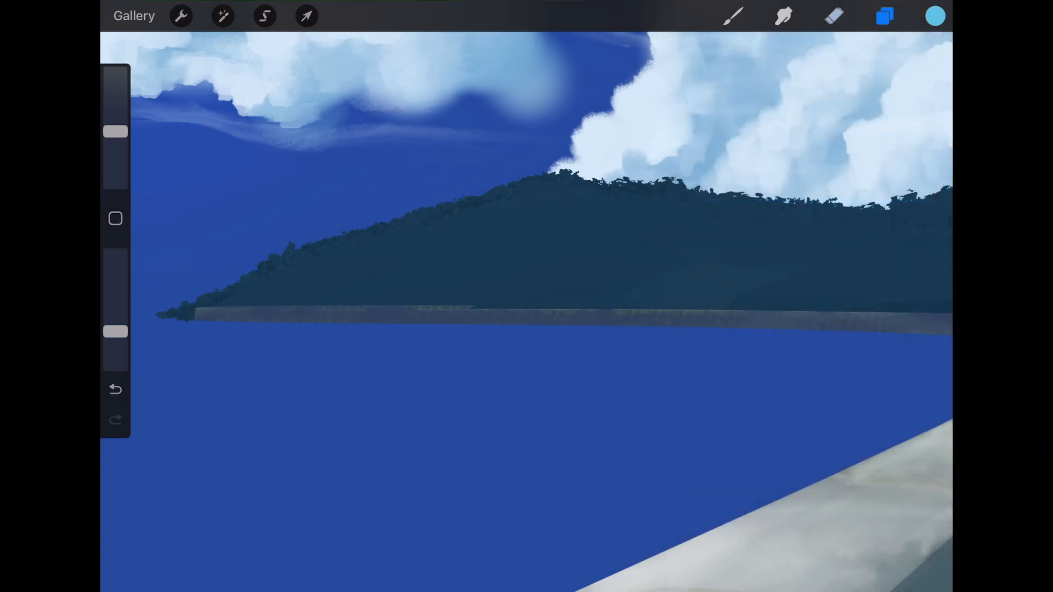
scroll(604, 351, down, 3)
scroll(713, 285, up, 5)
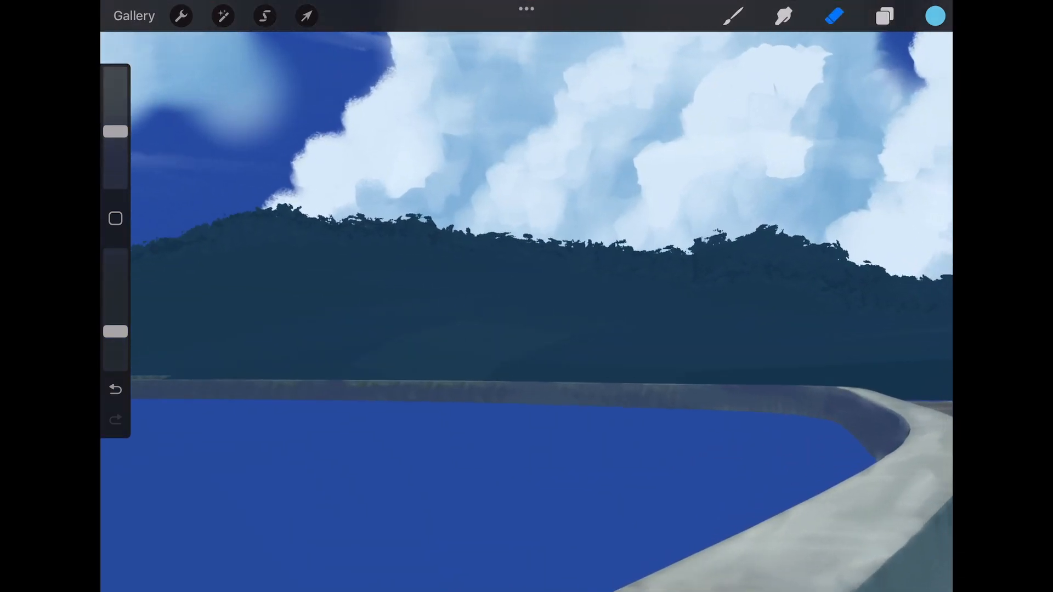
scroll(385, 263, up, 4)
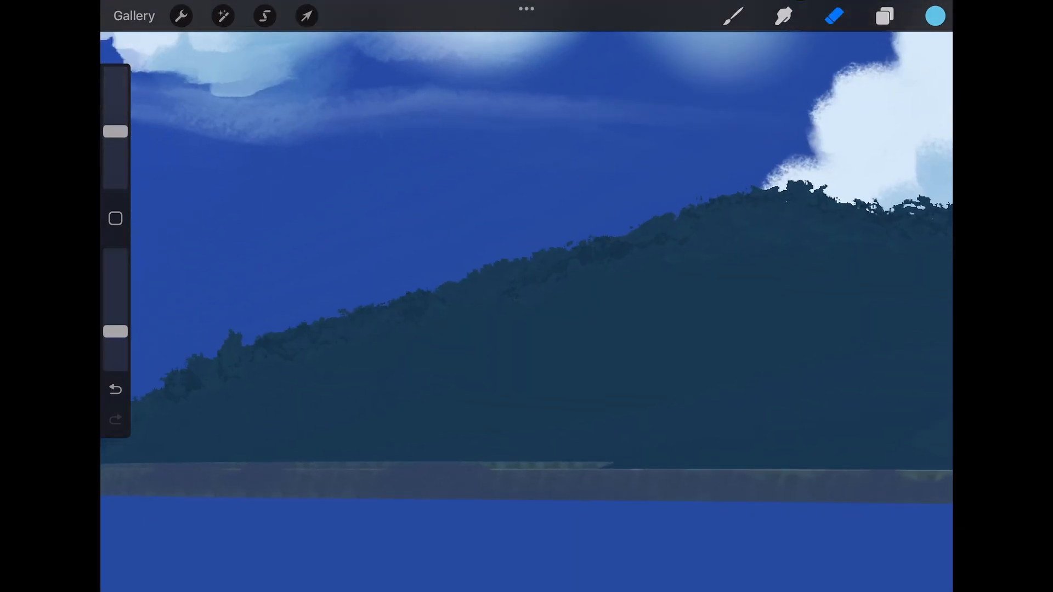
scroll(603, 275, right, 3)
scroll(549, 264, up, 3)
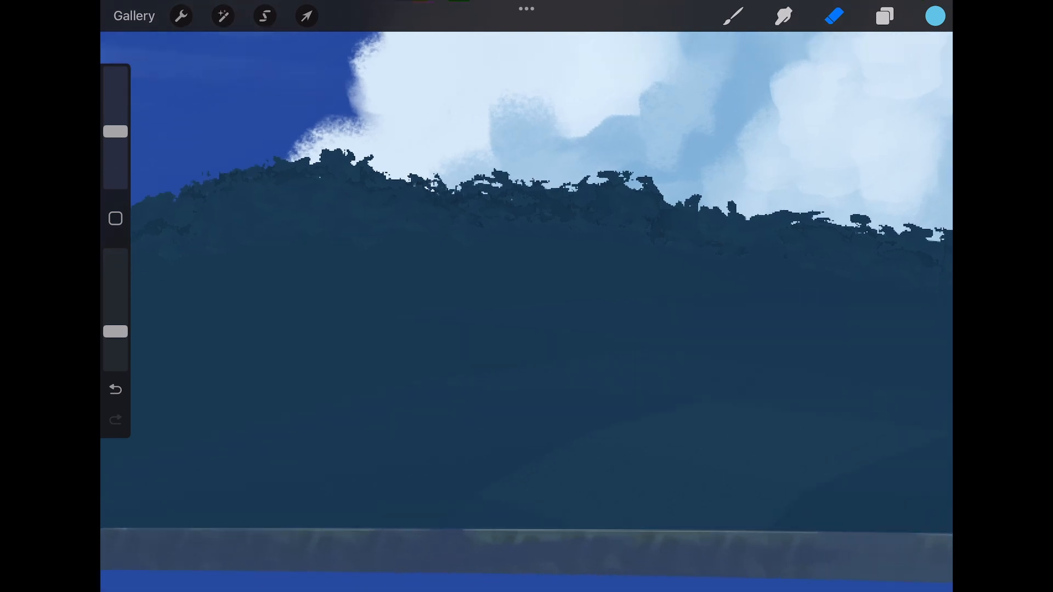
scroll(527, 275, right, 3)
scroll(526, 296, down, 5)
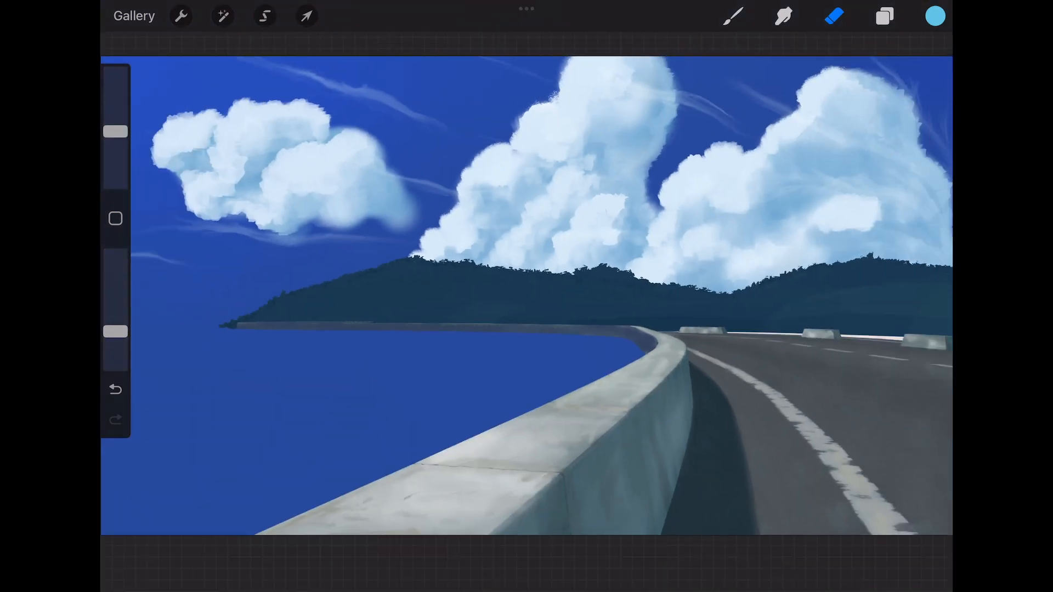
Show Layer 8 on the hill and examine its painted foliage texture up close
click(885, 15)
click(917, 317)
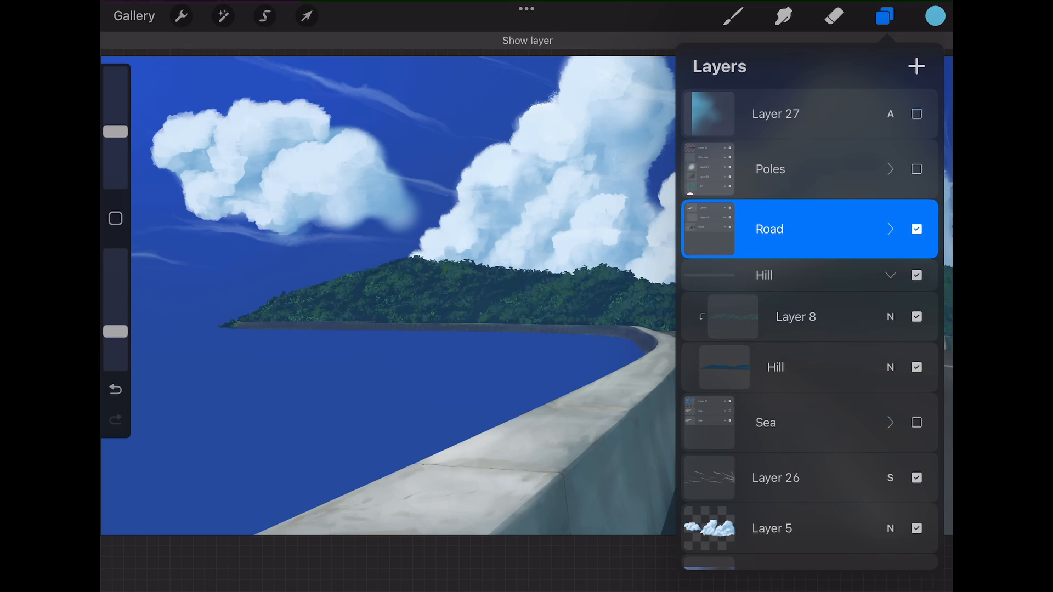
click(835, 16)
scroll(466, 307, up, 5)
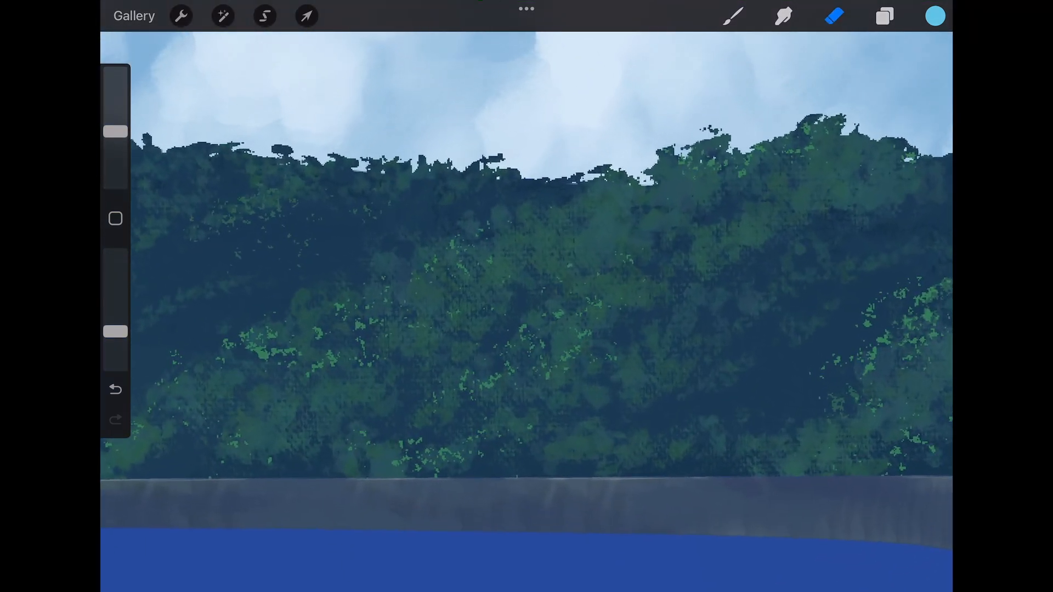
scroll(526, 308, up, 2)
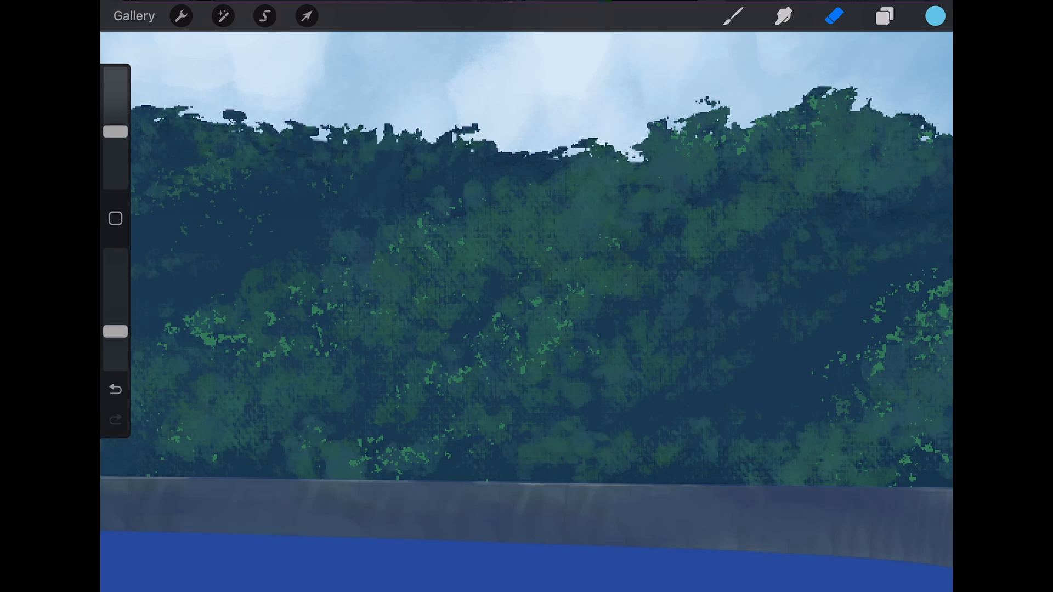
scroll(526, 308, down, 4)
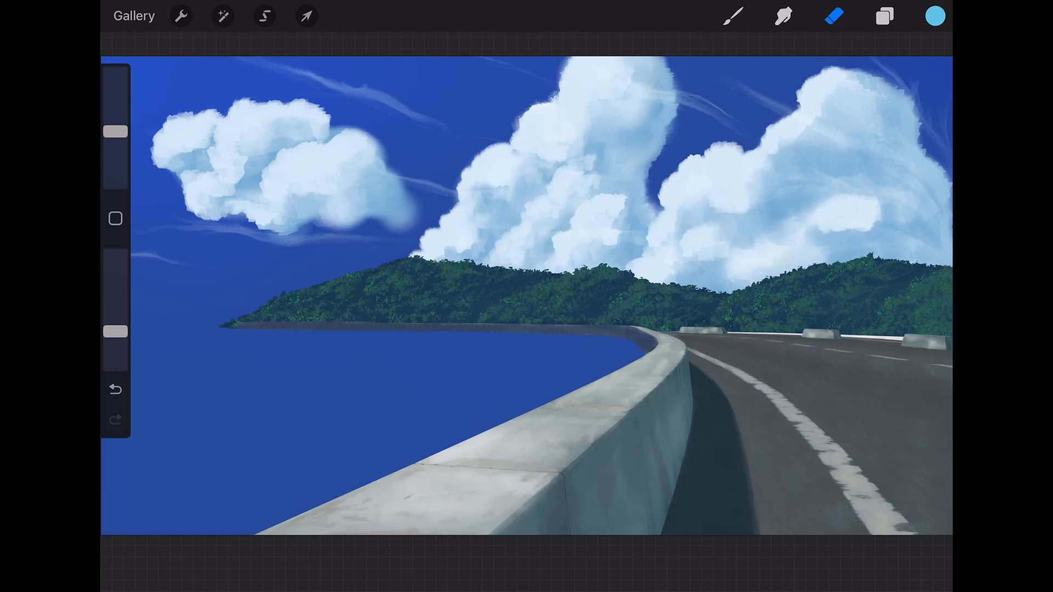
Show and expand the Sea group, leaving only its lowest Sea layer visible with Layer 11 and the other Sea layer hidden
click(885, 15)
scroll(388, 296, down, 3)
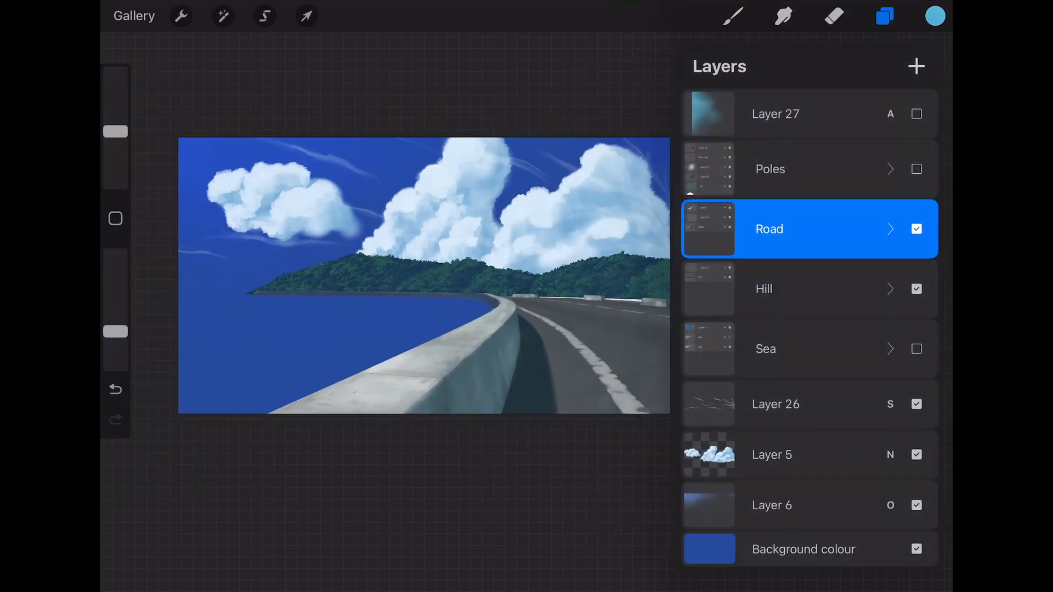
click(917, 349)
click(891, 349)
click(916, 318)
scroll(384, 285, up, 3)
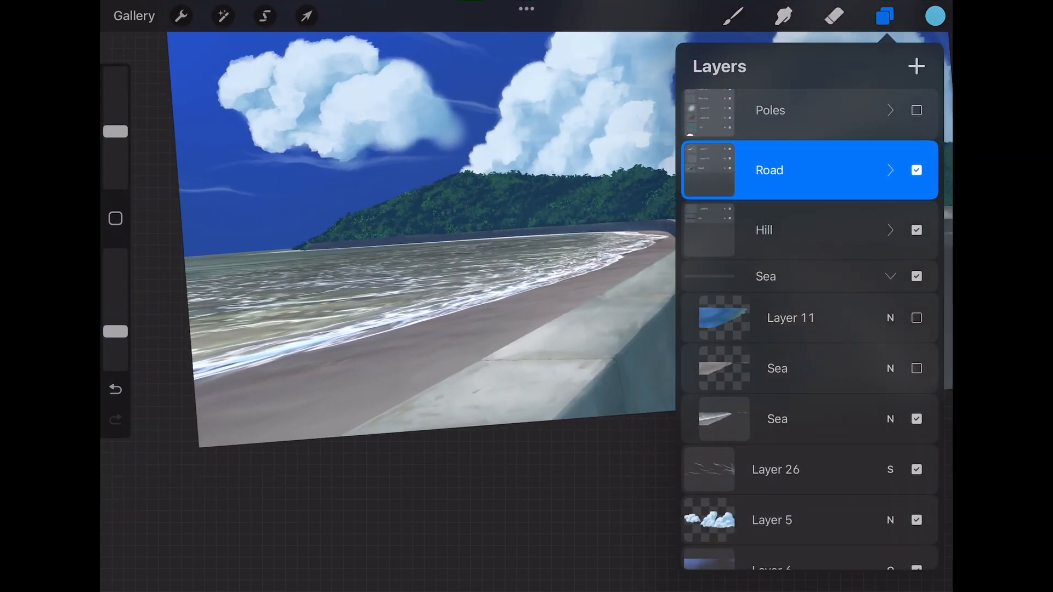
scroll(384, 286, up, 2)
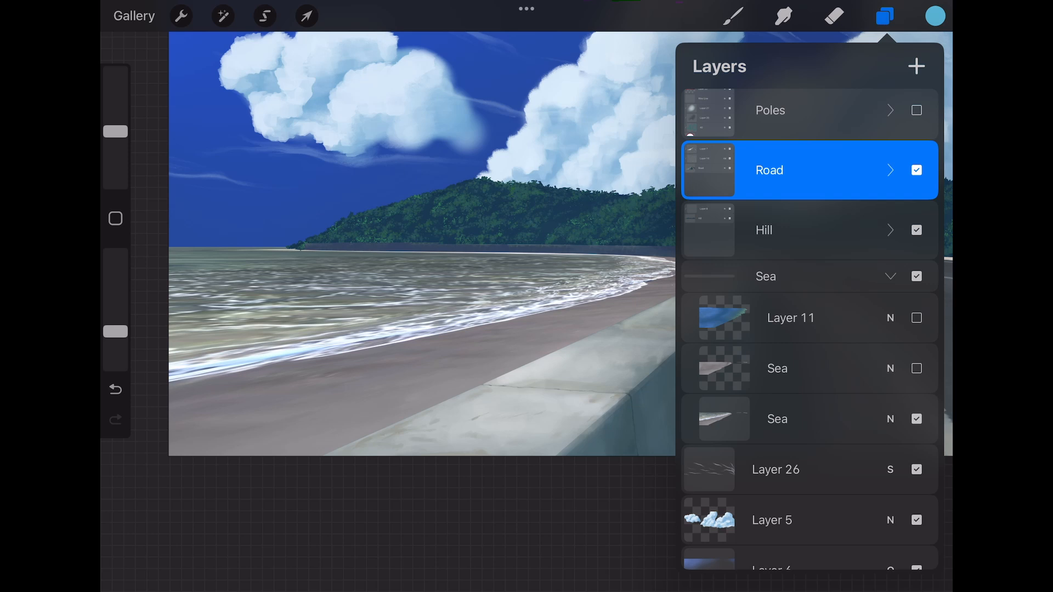
scroll(411, 247, down, 1)
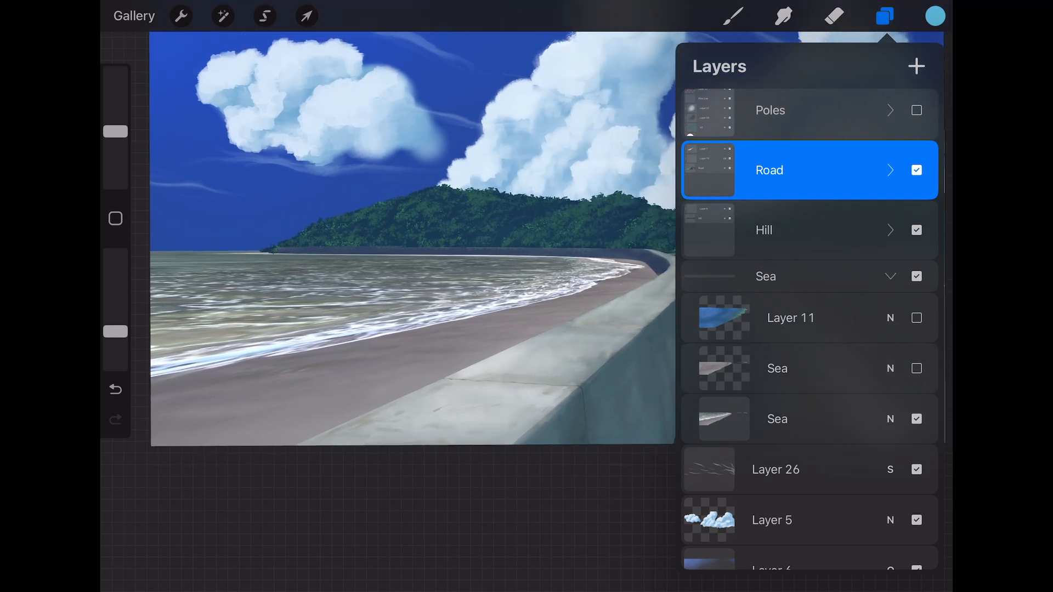
Show Layer 11 in the Sea group and set its blend mode to Overlay
click(917, 318)
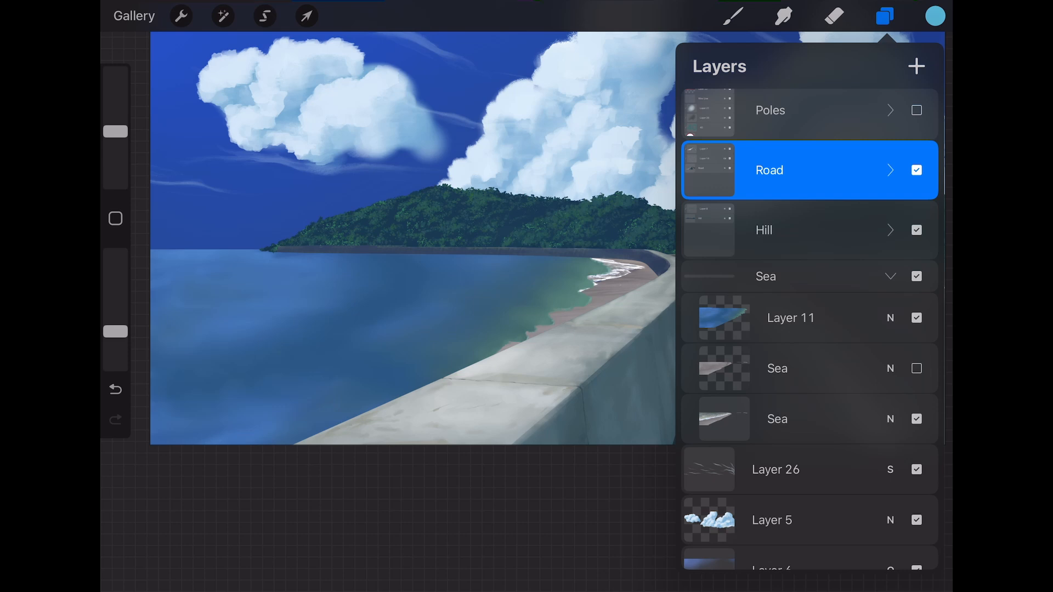
click(890, 318)
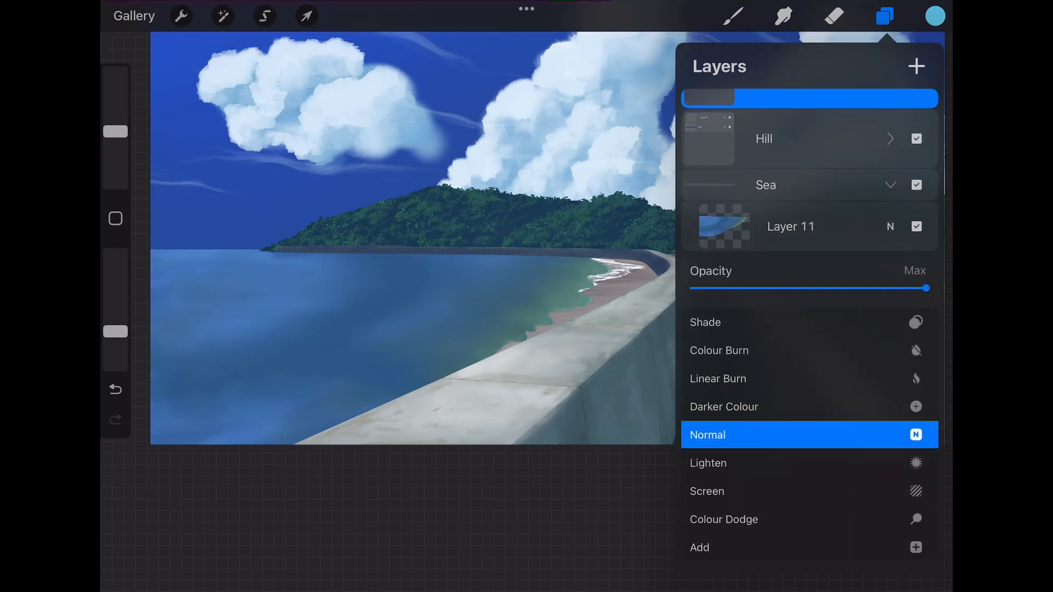
scroll(810, 434, down, 3)
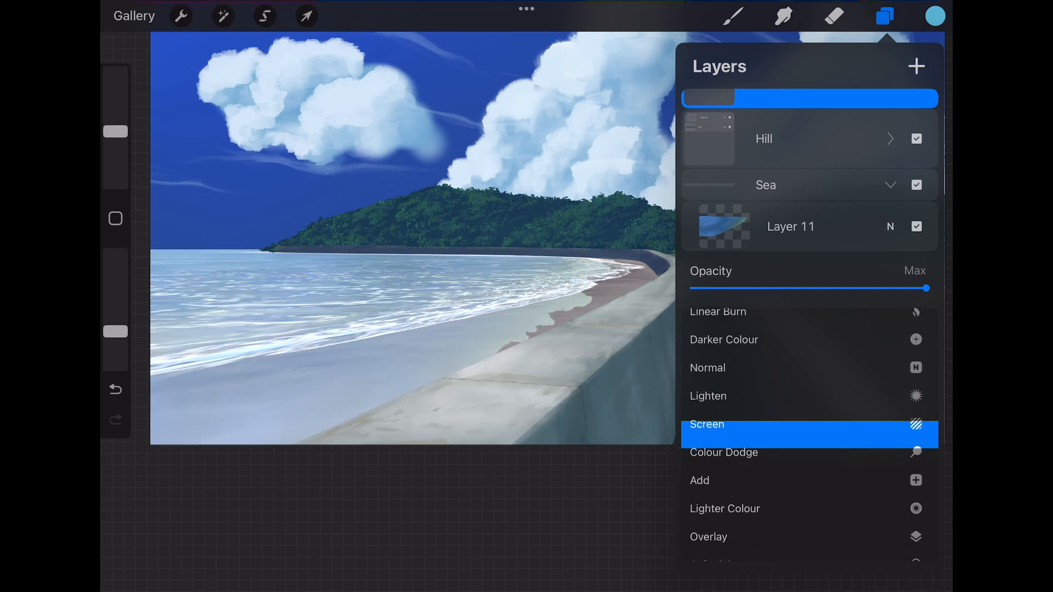
scroll(810, 434, down, 3)
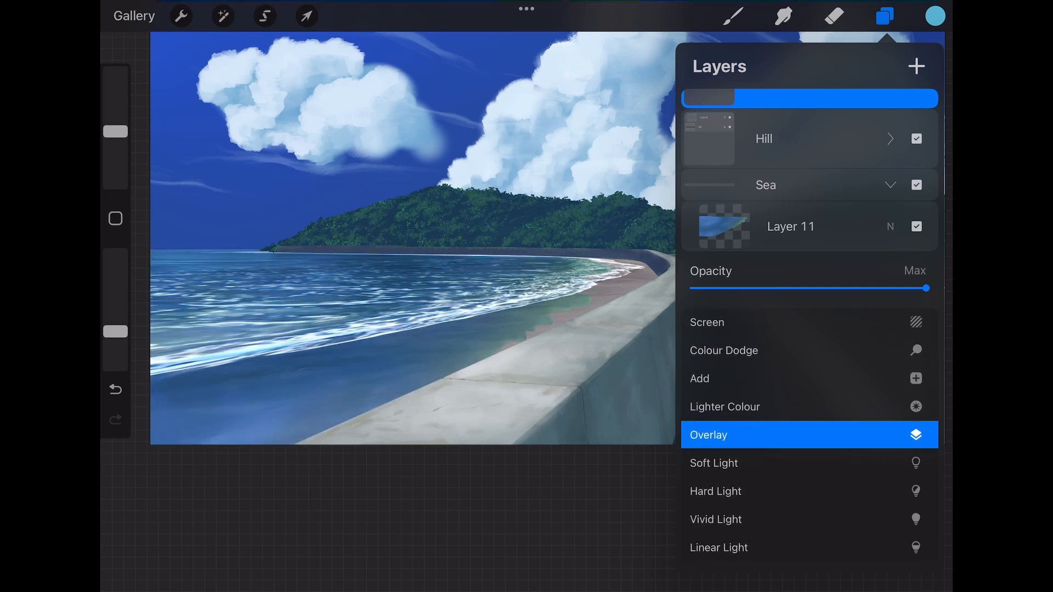
click(891, 226)
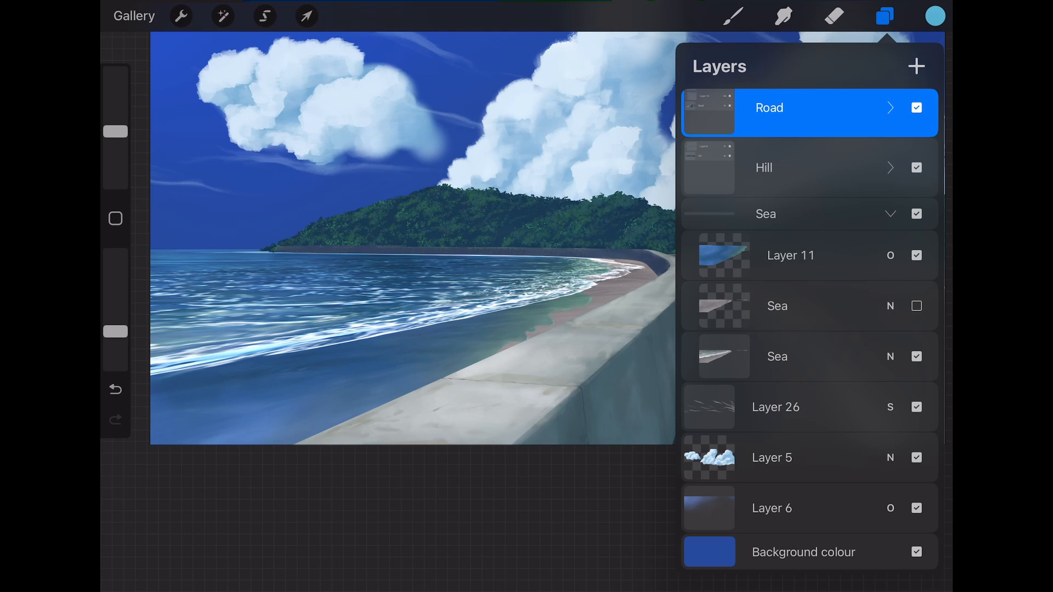
Make the Poles group visible with its base poles on Layer 1 and the P Highs highlights
click(764, 168)
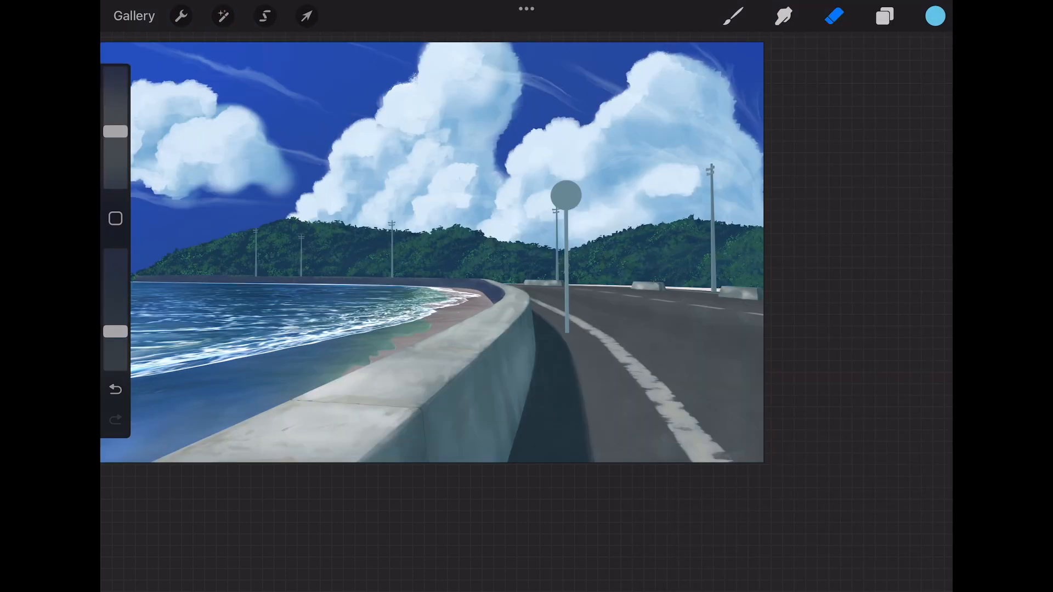
scroll(527, 296, up, 3)
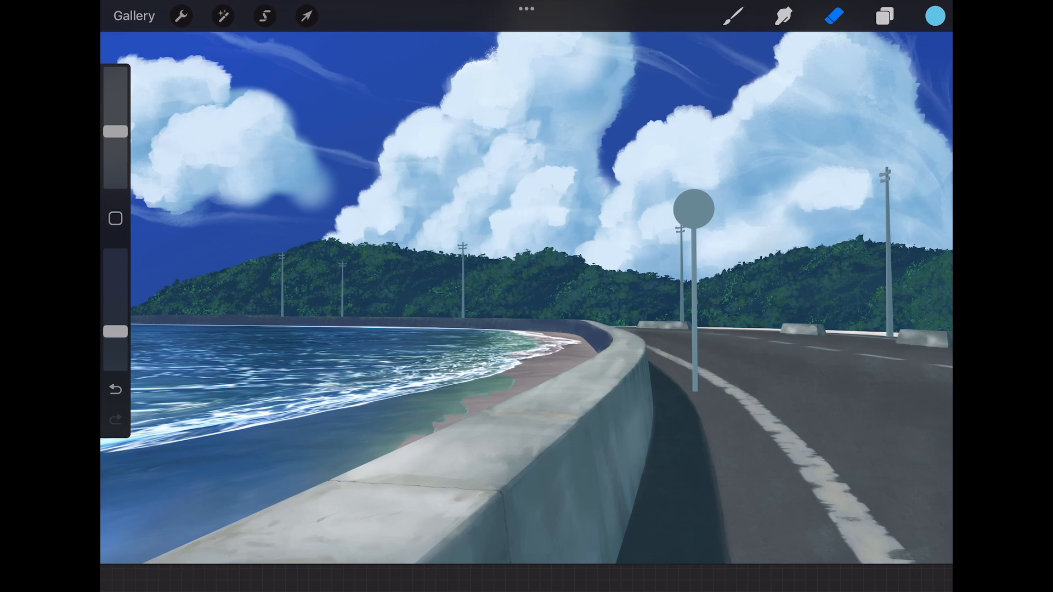
click(884, 16)
scroll(384, 296, up, 5)
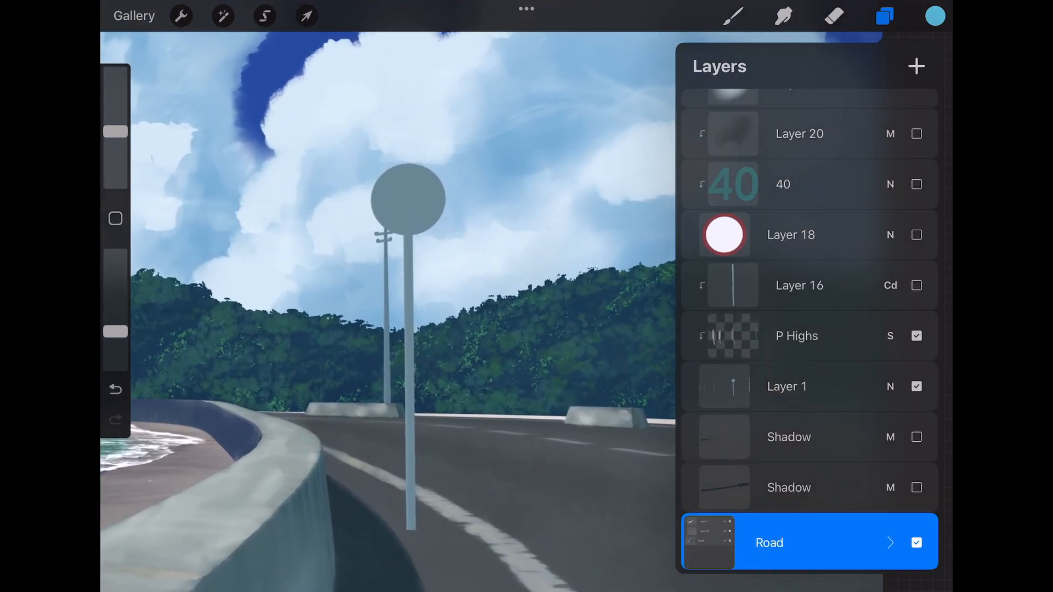
Show the Layer 16 texture on the sign pole and the round sign face on Layer 18
click(916, 285)
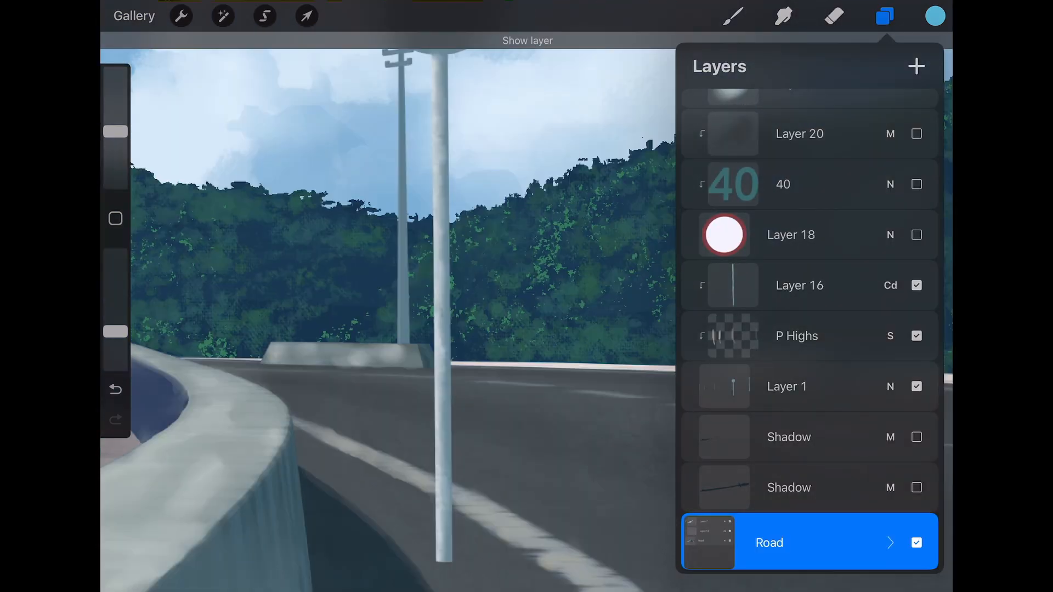
scroll(384, 297, down, 3)
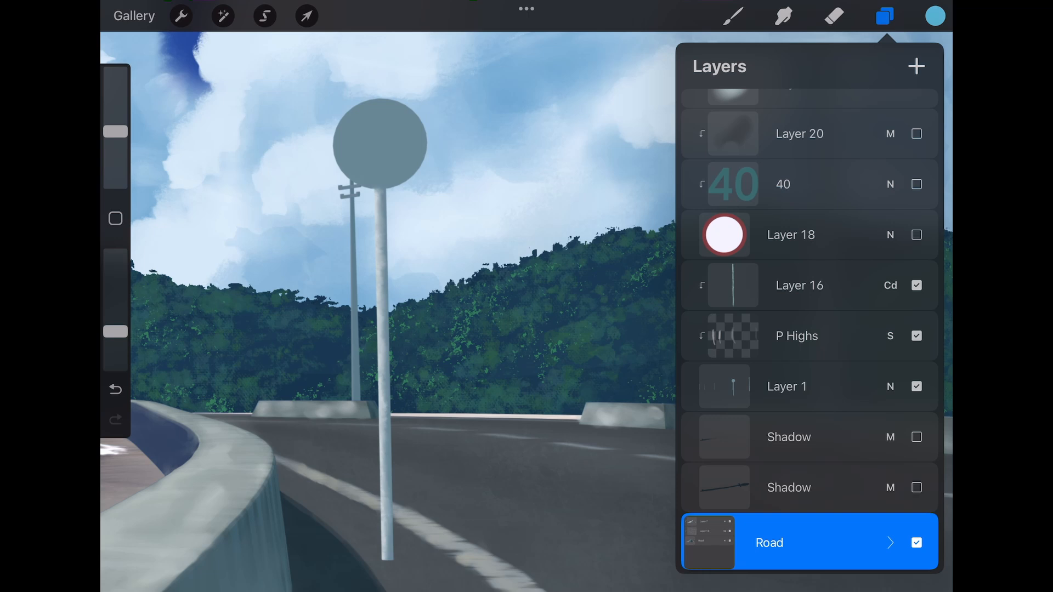
click(916, 235)
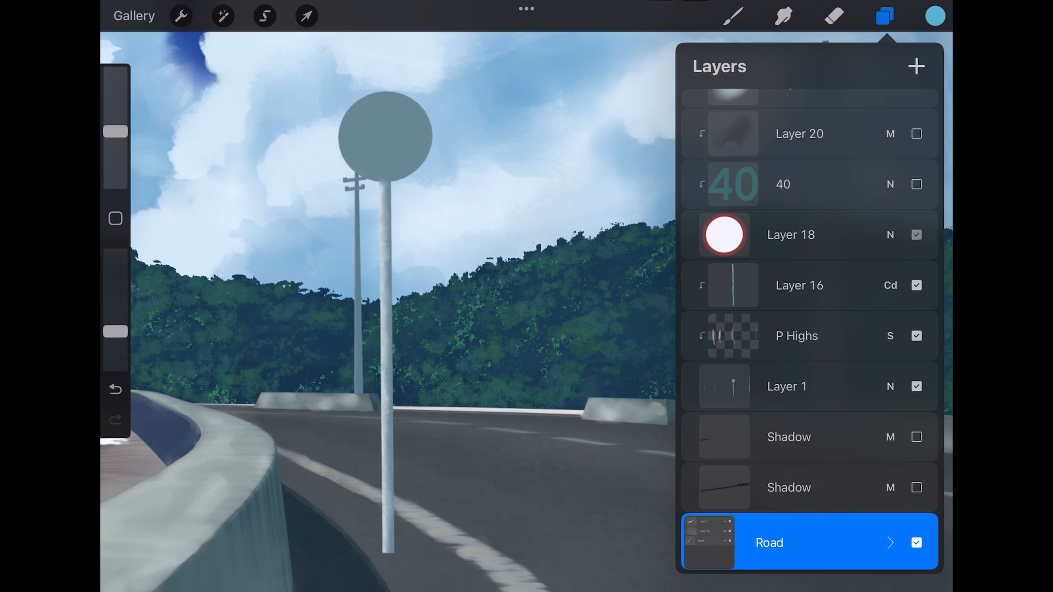
Show the 40 lettering on the round sign with its Layer 20 shading and Layer 21 highlight
scroll(384, 296, up, 3)
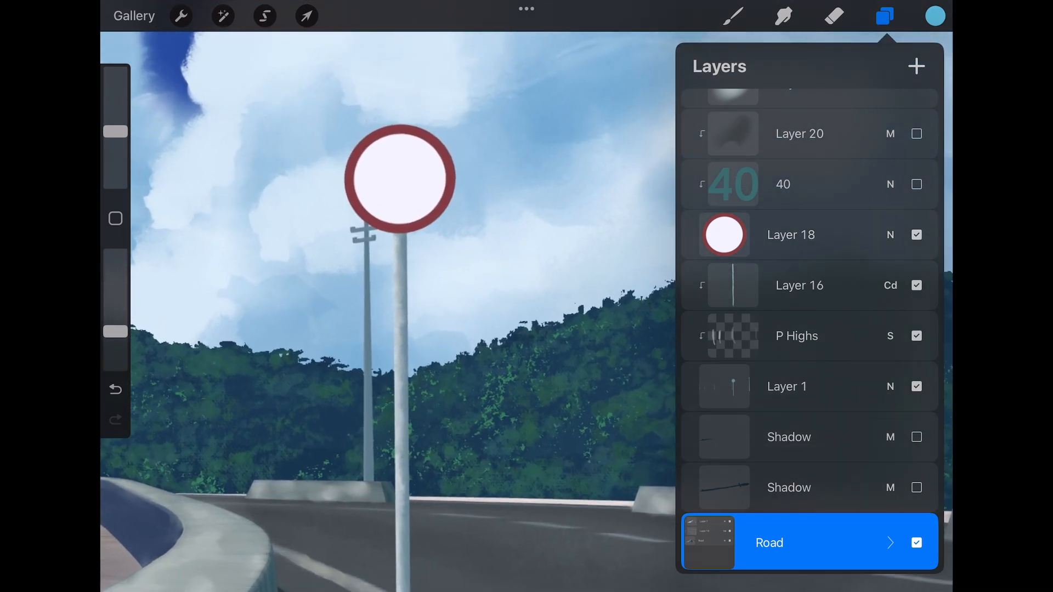
click(917, 185)
scroll(810, 329, up, 4)
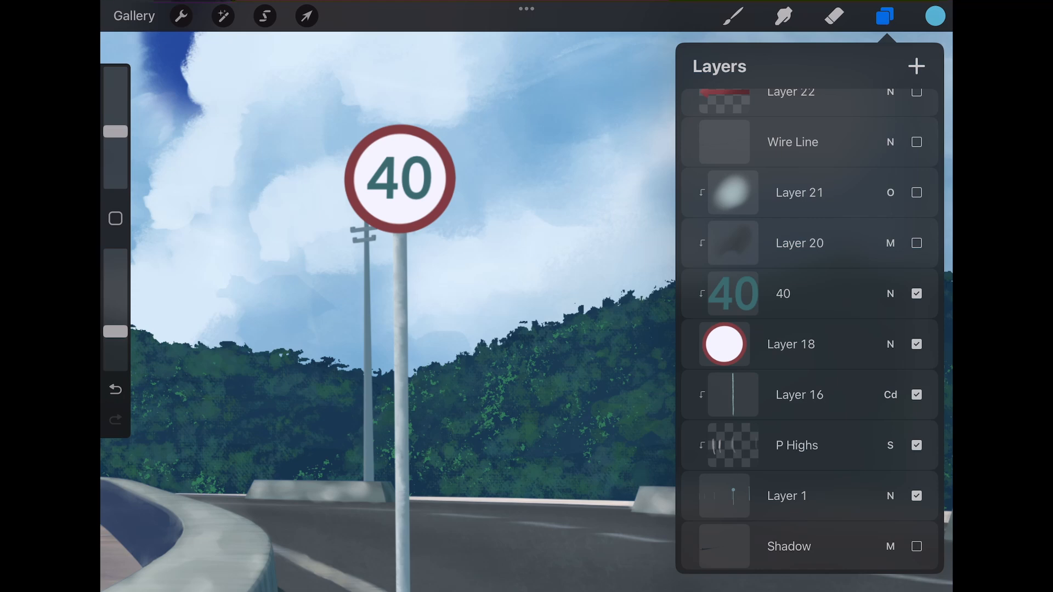
click(917, 243)
click(916, 192)
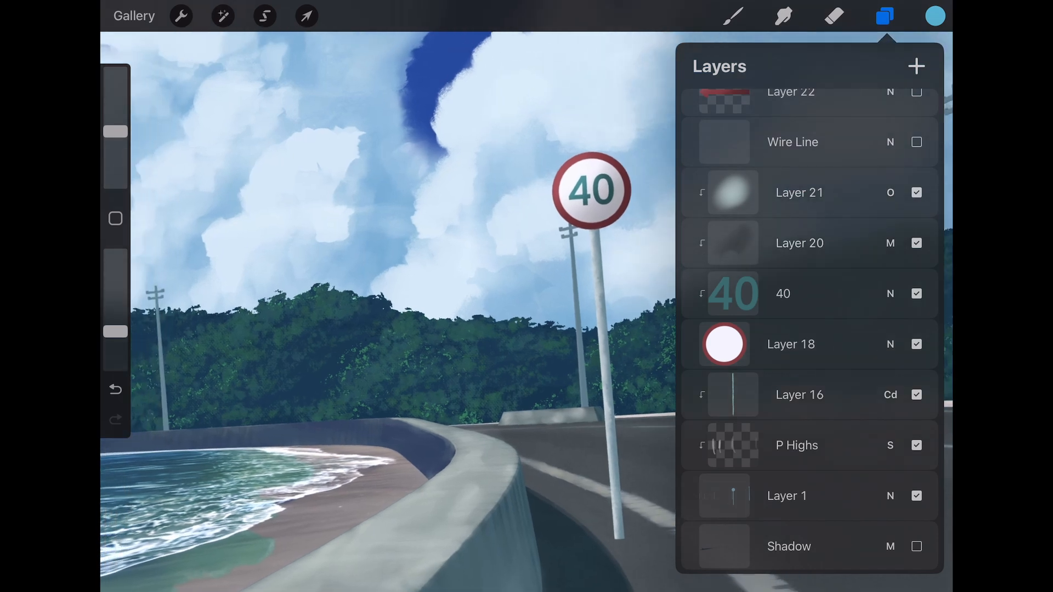
Show the Wire Line between the poles and the red arrow on Layer 22, and collapse the Poles group
click(917, 142)
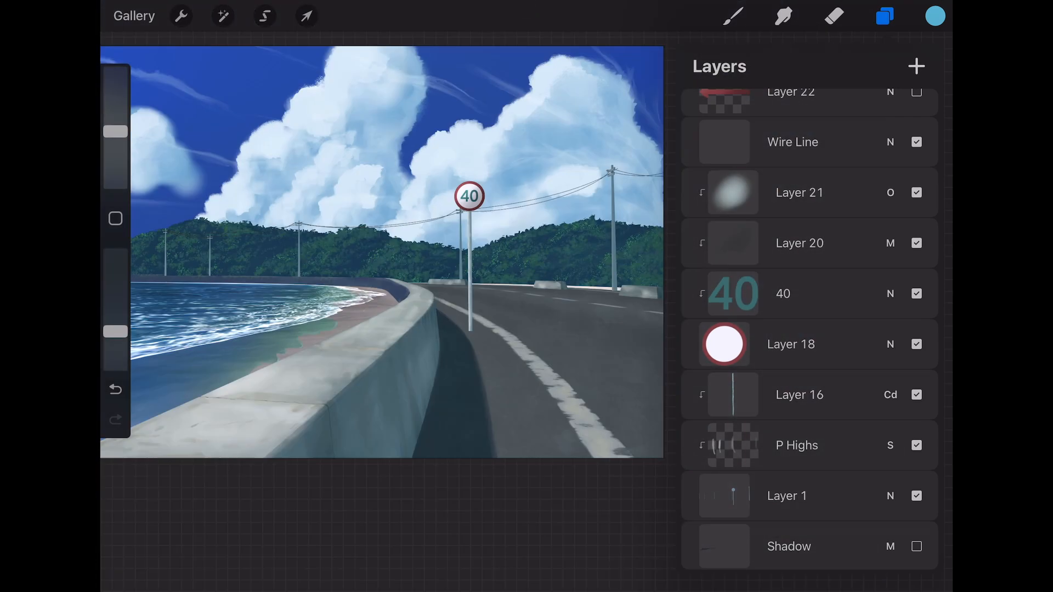
scroll(810, 324, up, 3)
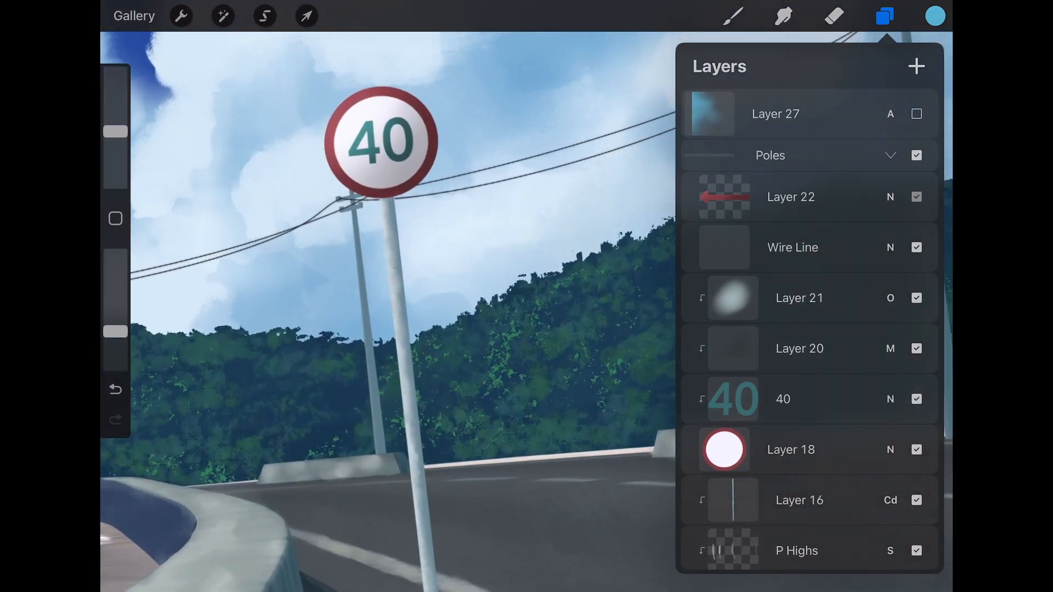
click(917, 197)
click(891, 155)
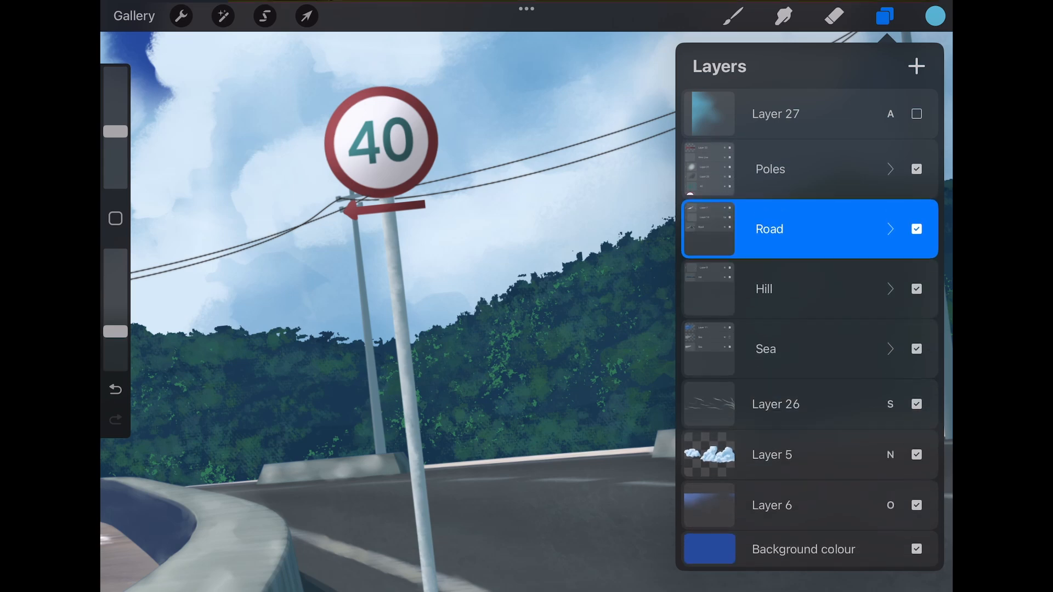
Show the Layer 27 light glow over the whole scene and compare the painting with and without it
scroll(389, 307, down, 10)
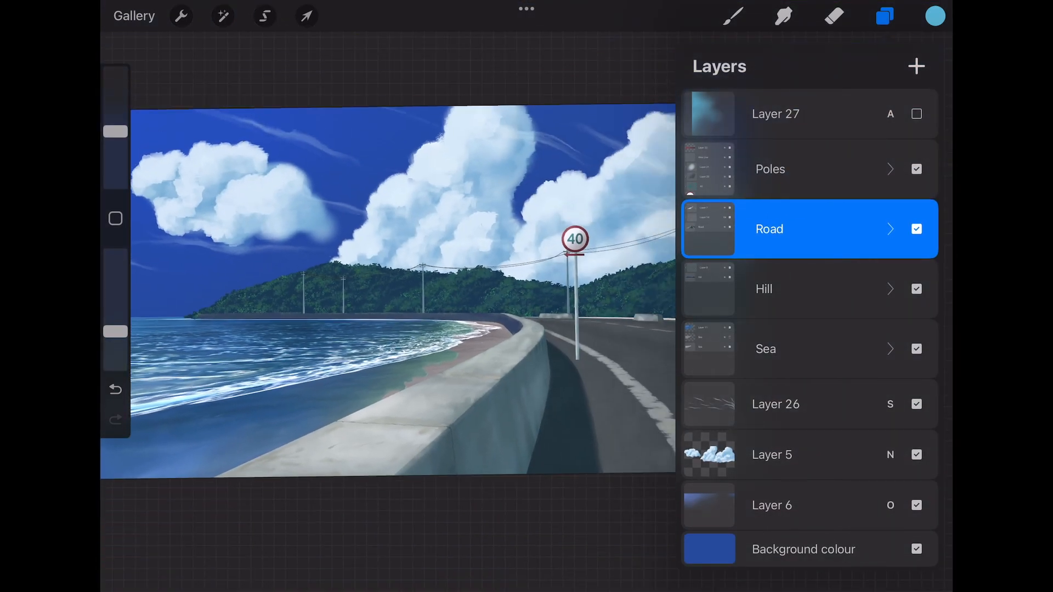
click(916, 114)
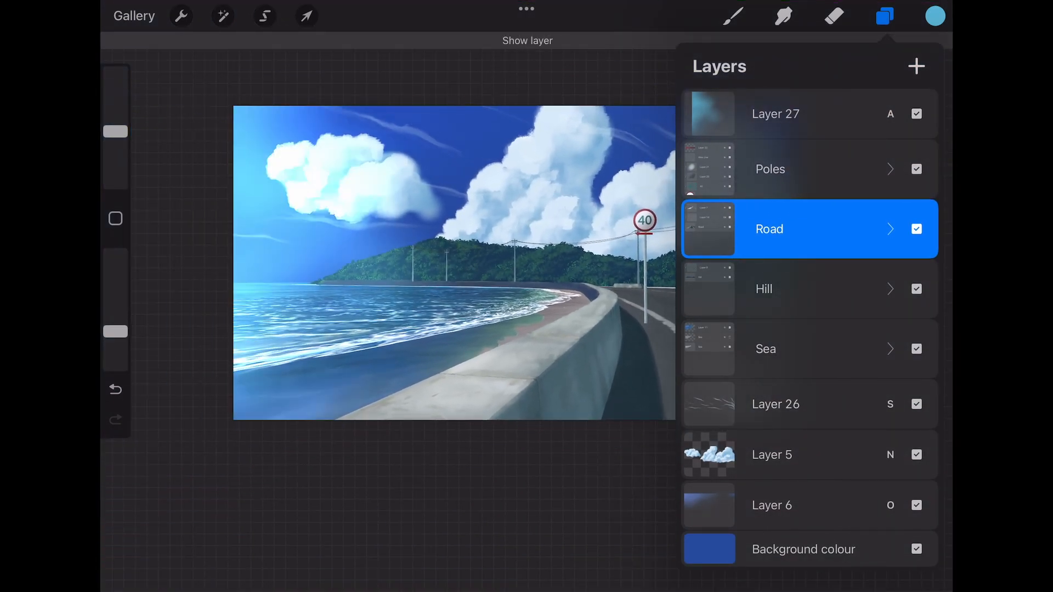
click(916, 114)
click(916, 114)
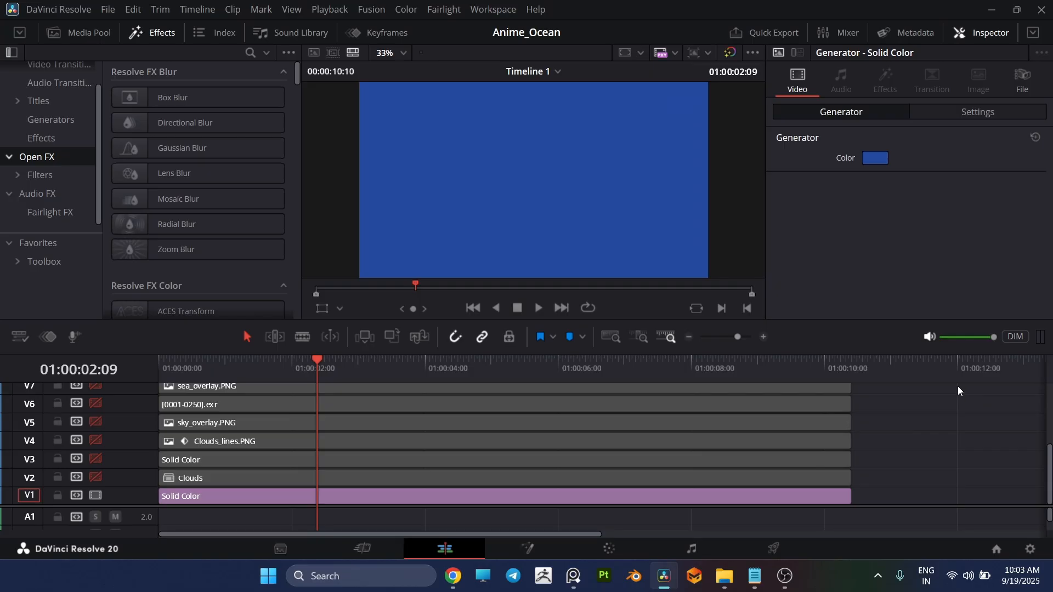
Switch to DaVinci Resolve, enable the Clouds track on V2 above the blue solid background, and scrub through its motion
click(466, 498)
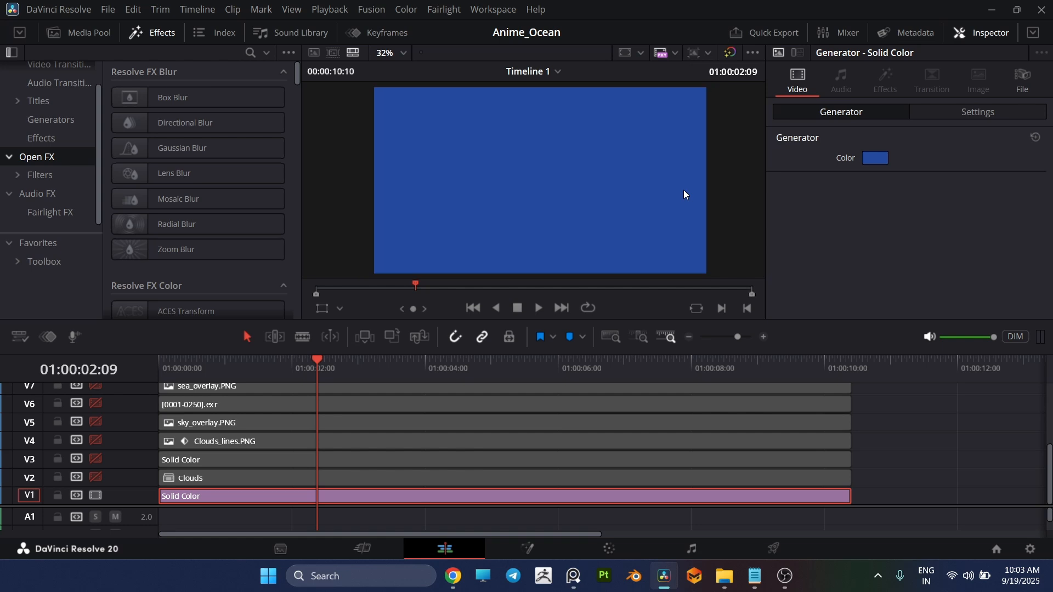
click(91, 479)
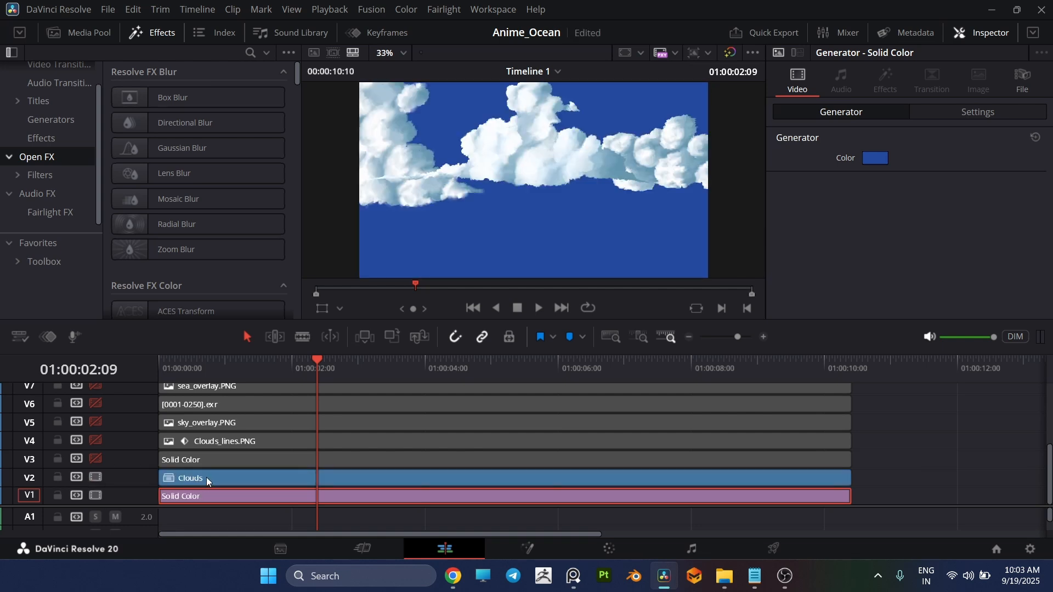
drag(329, 369, 519, 410)
Enable the Solid Color on V3, set its composite mode to Color and lower its opacity to 47.33
click(246, 464)
click(97, 460)
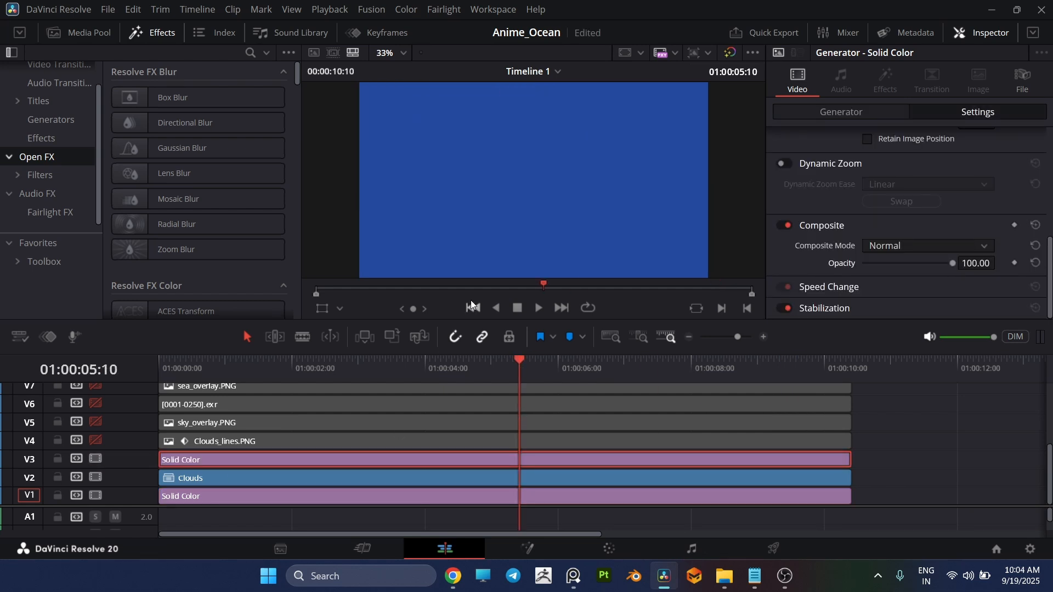
click(964, 247)
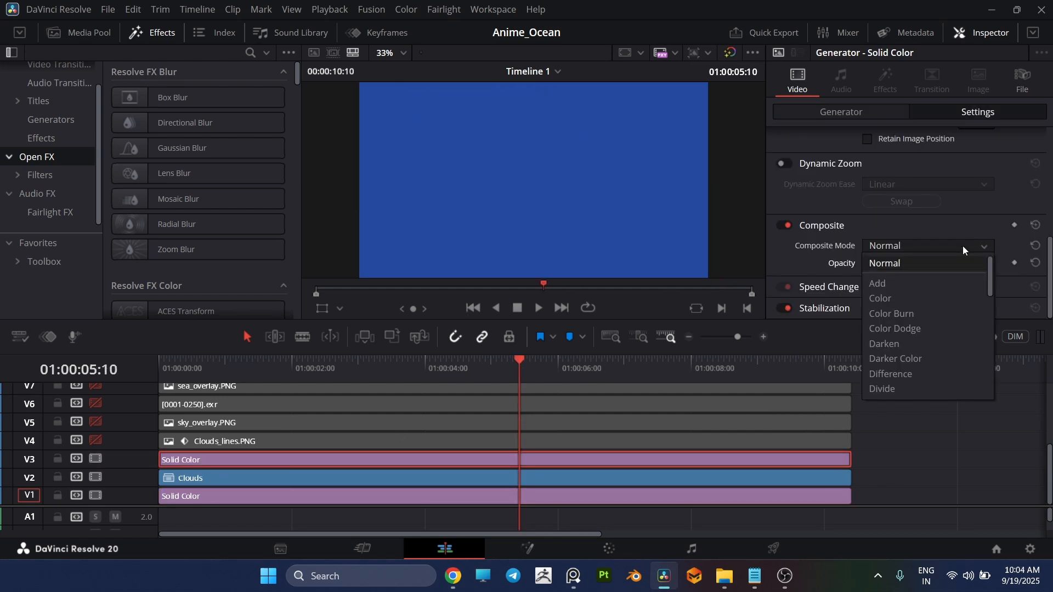
click(935, 299)
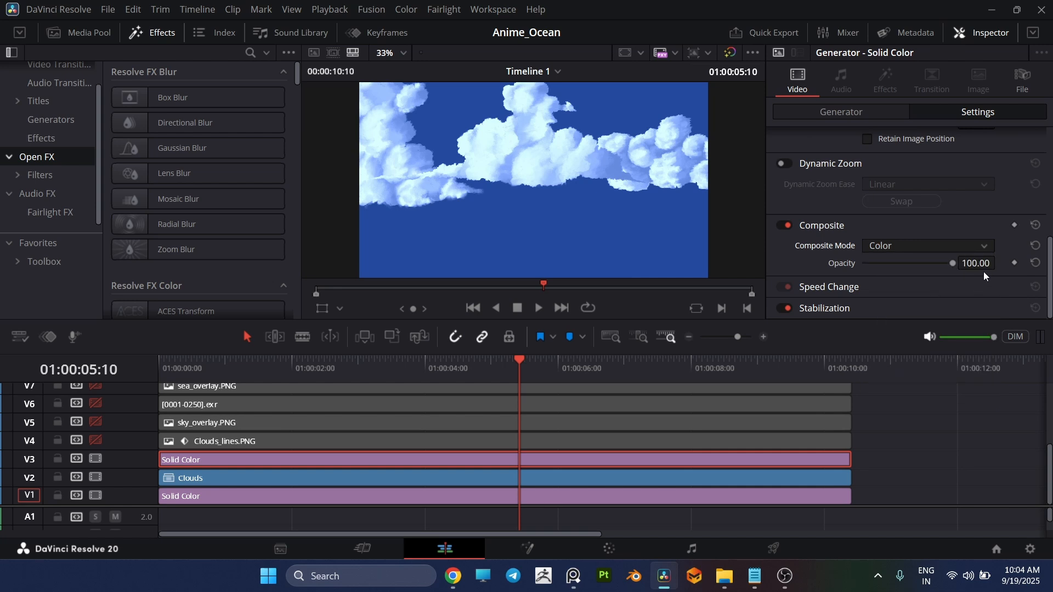
drag(955, 264, 907, 265)
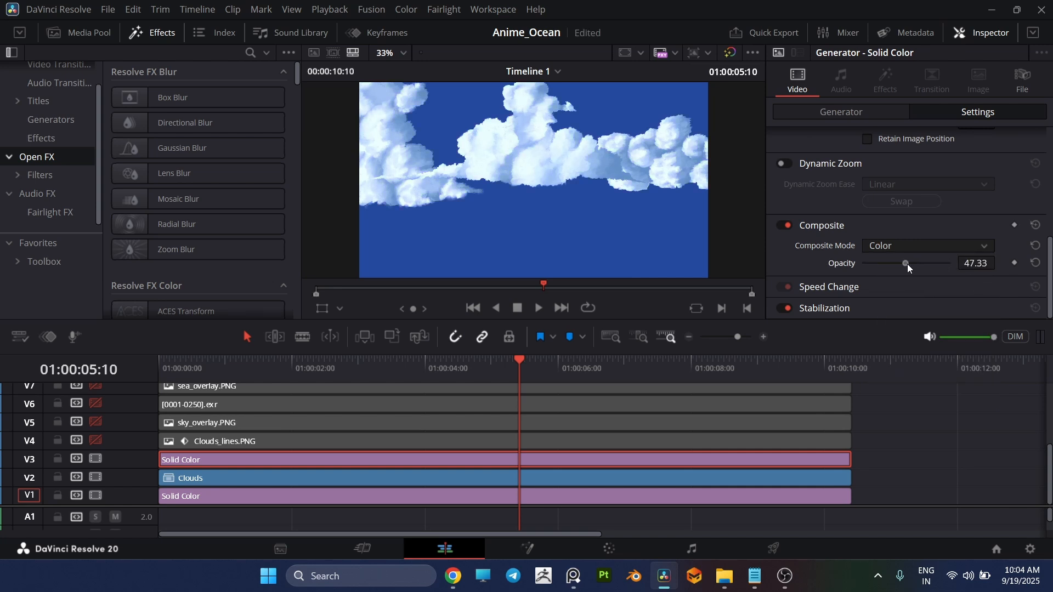
Enable the tracks up to V7, adding the cloud lines, sky overlay, ocean EXR sequence and sea_overlay.PNG
scroll(101, 472, up, 4)
click(97, 486)
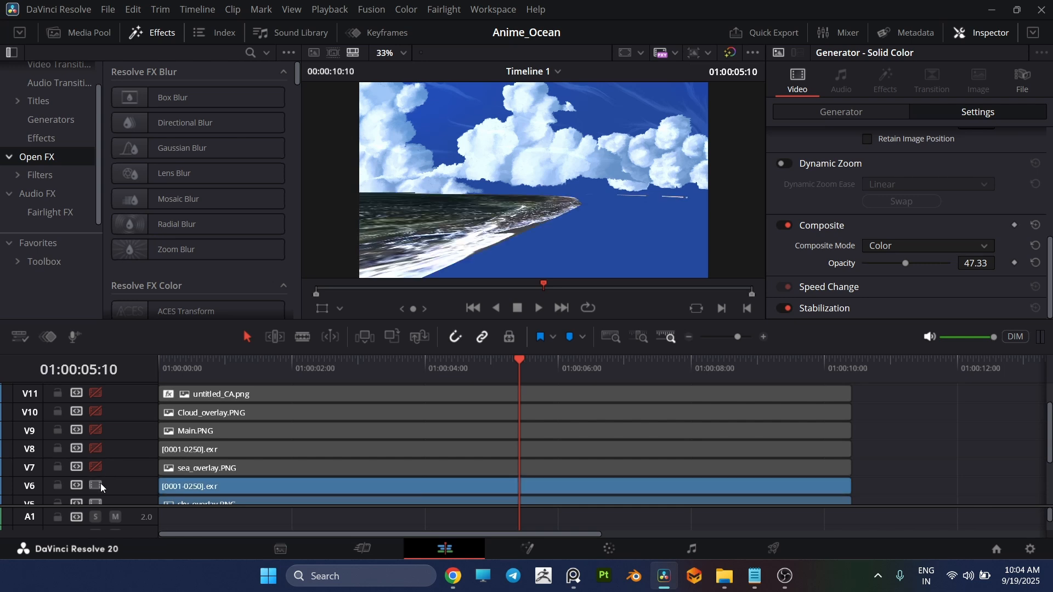
click(97, 468)
click(217, 468)
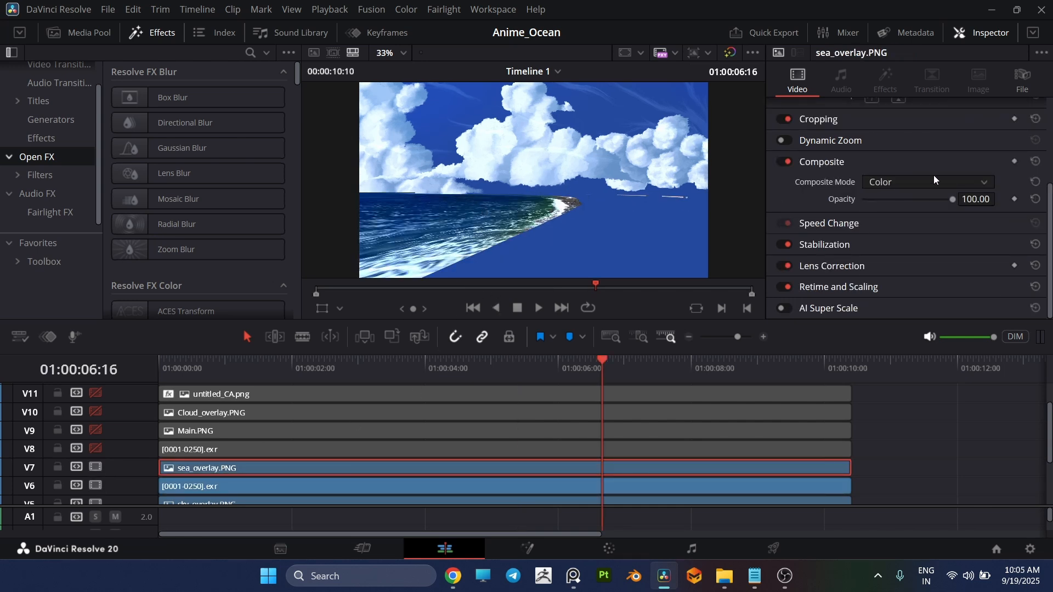
click(264, 487)
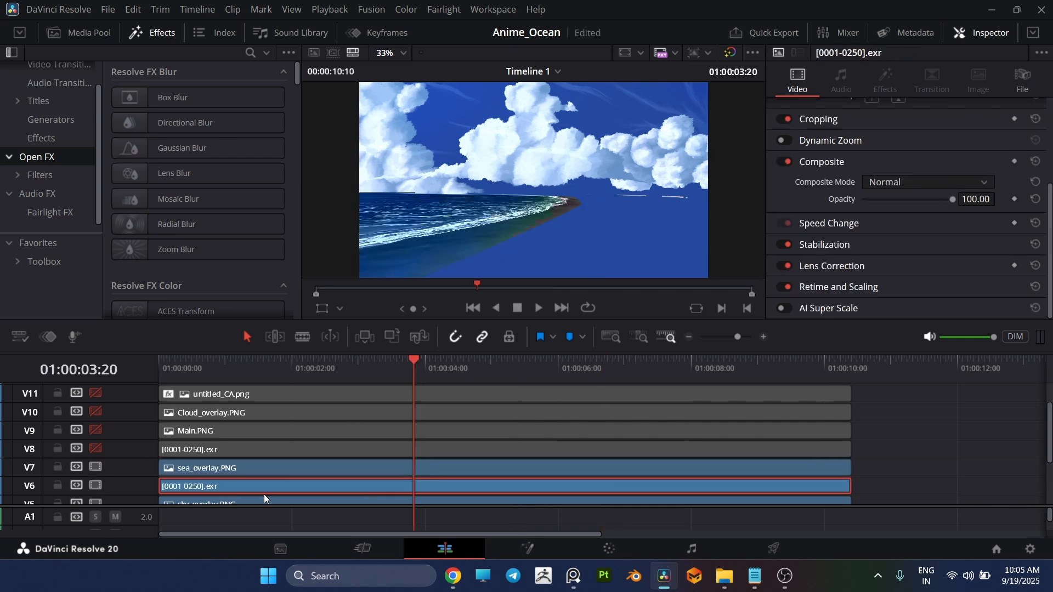
Enable the EXR sequence on V8 with the beach sand and scrub the timeline to preview the shore
click(96, 447)
click(219, 450)
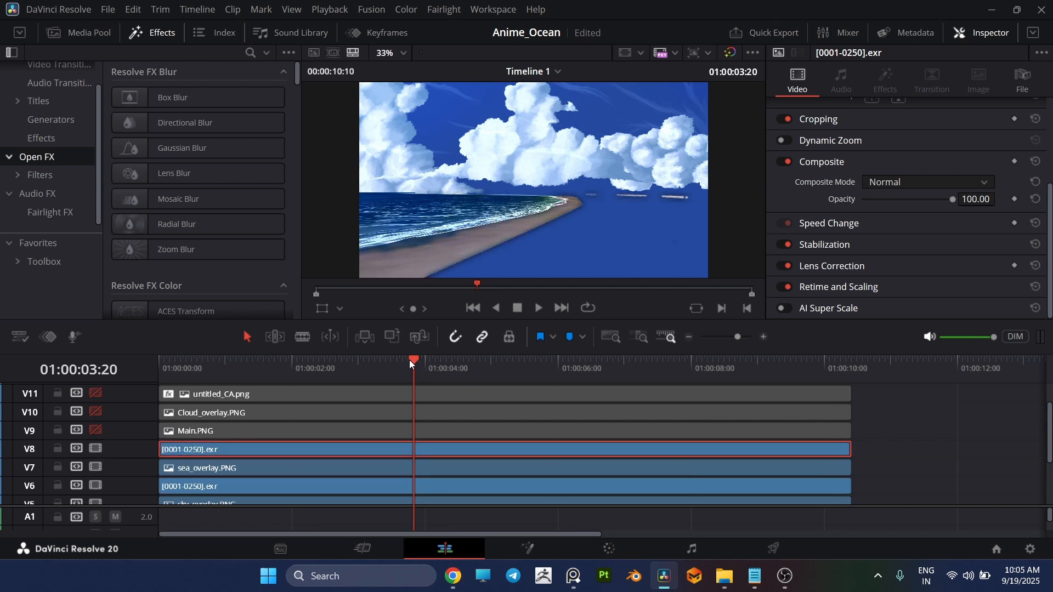
drag(409, 360, 356, 396)
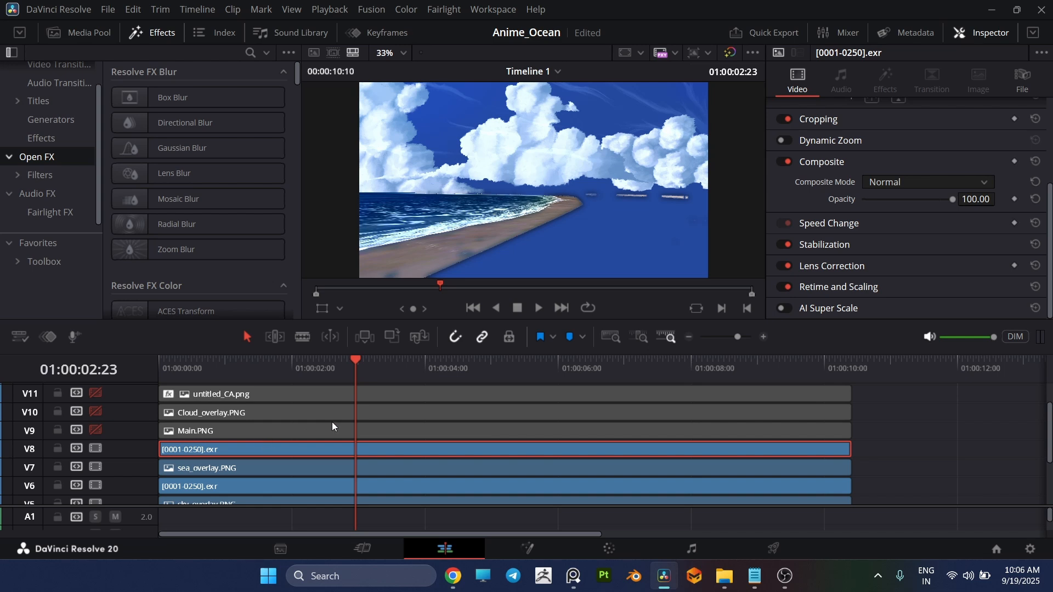
click(318, 369)
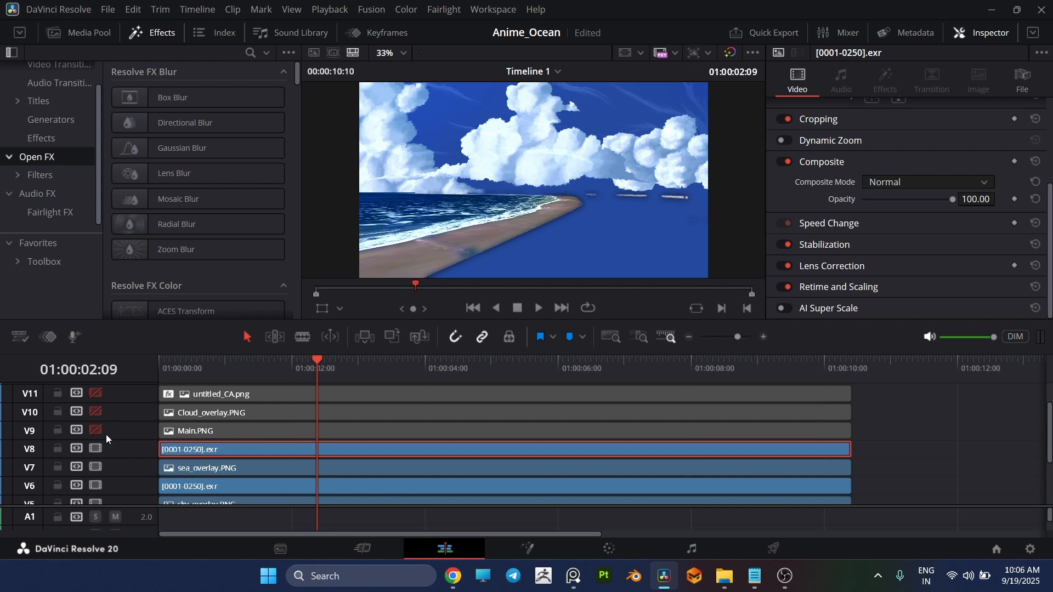
Enable the painted road and hill image Main.PNG on V9 and compare the composite with and without it
scroll(93, 469, up, 2)
click(93, 468)
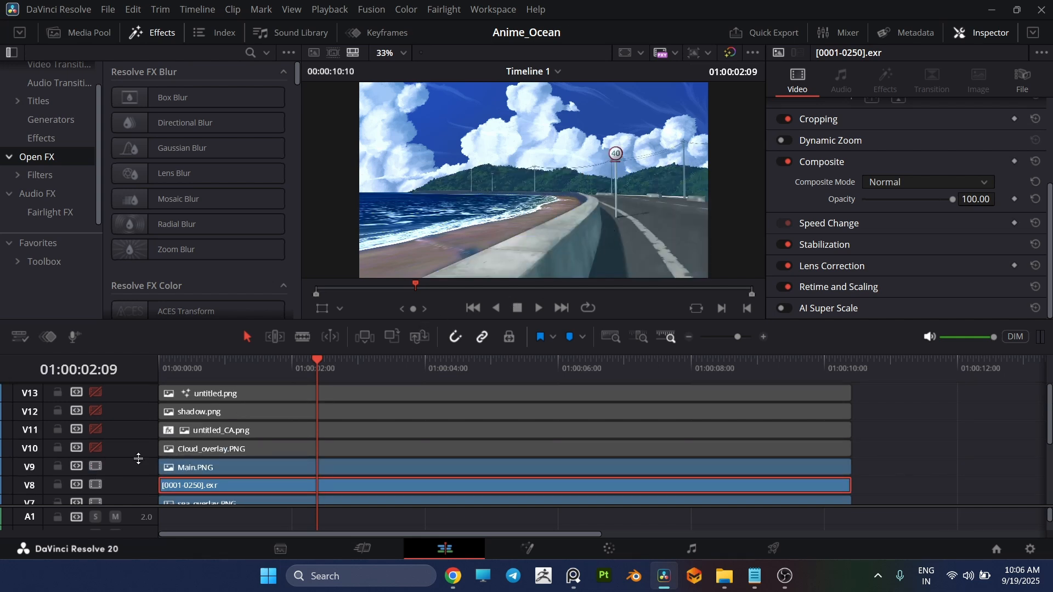
click(238, 466)
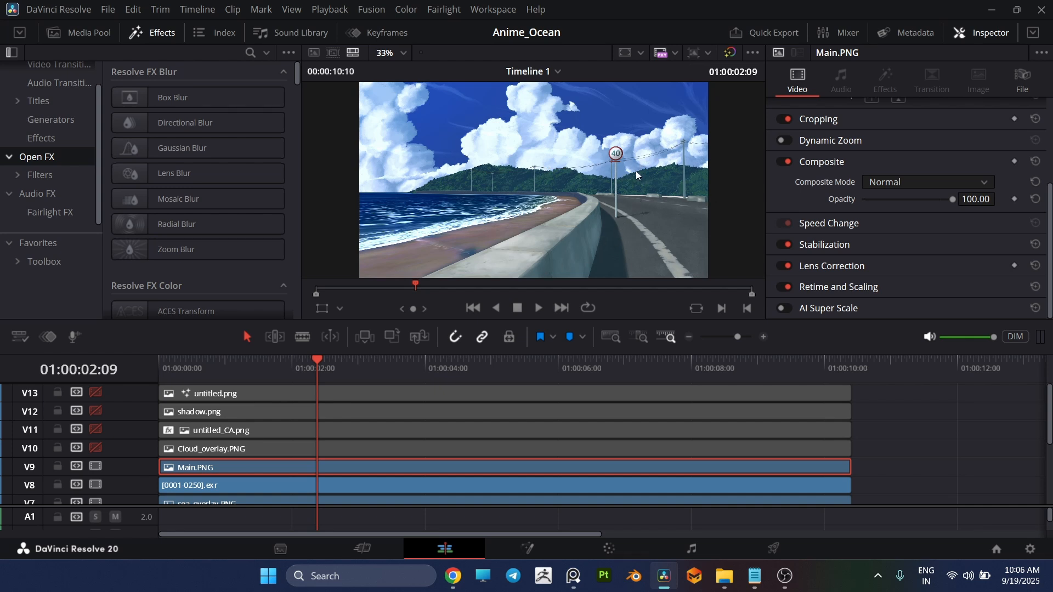
click(95, 467)
click(95, 468)
Enable tracks V10 to V13 with Cloud_overlay.PNG, untitled_CA.png, shadow.png and the character image untitled.png
click(100, 447)
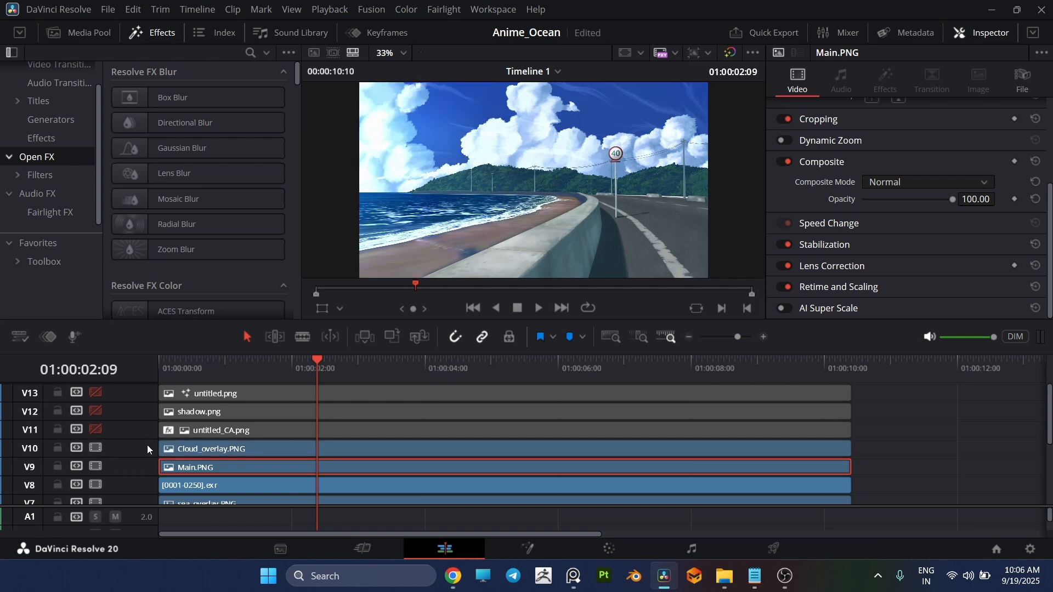
click(189, 447)
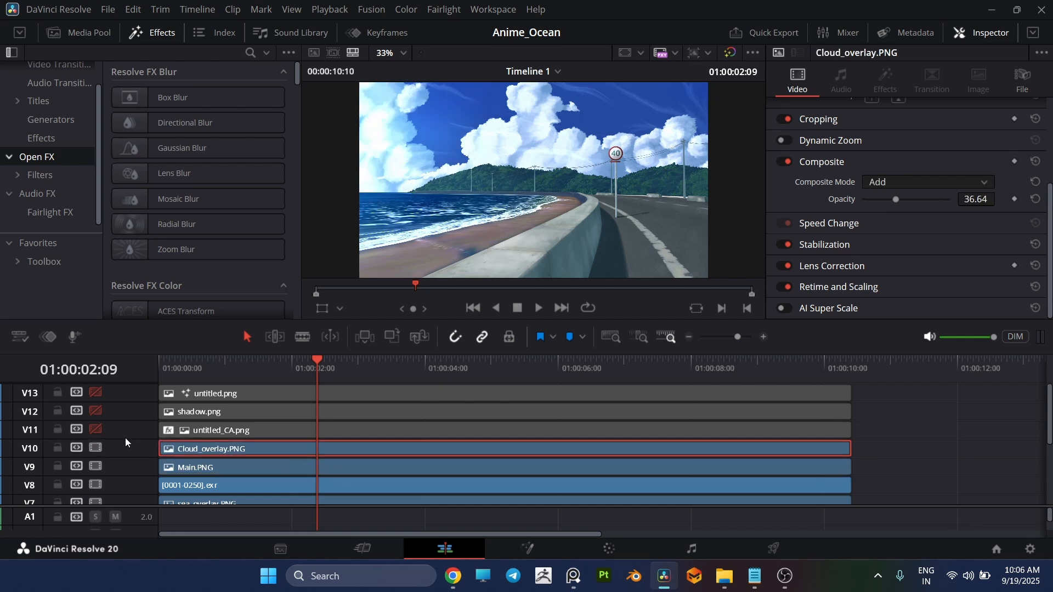
click(95, 429)
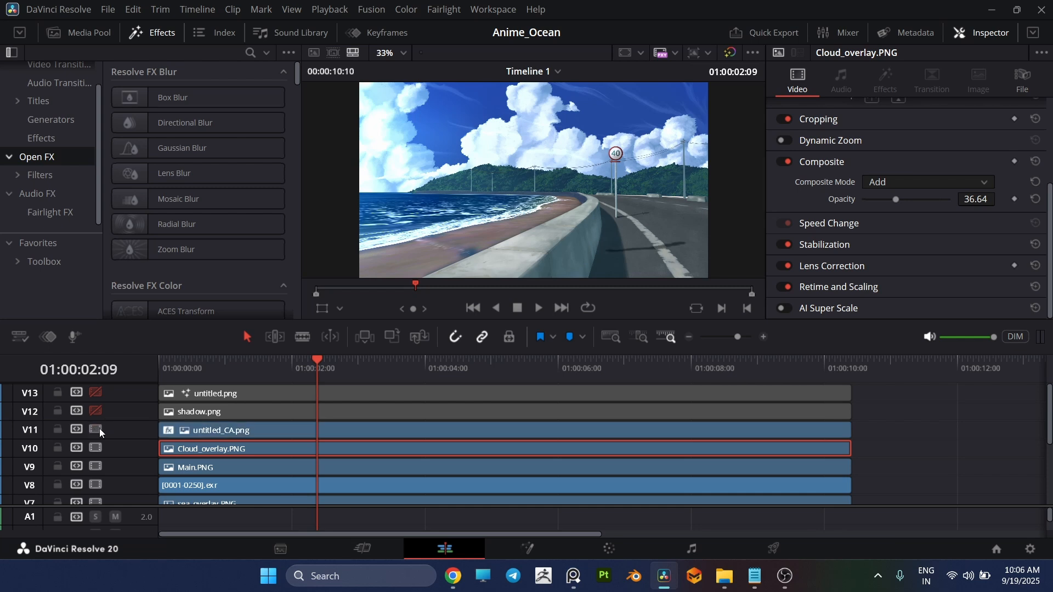
click(94, 411)
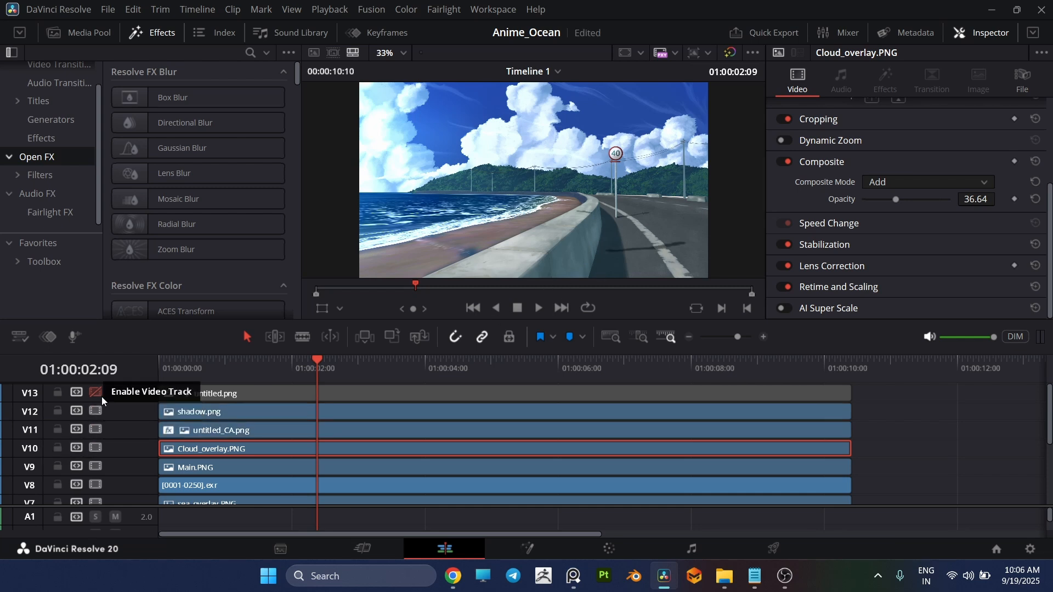
click(99, 395)
scroll(690, 223, down, 1)
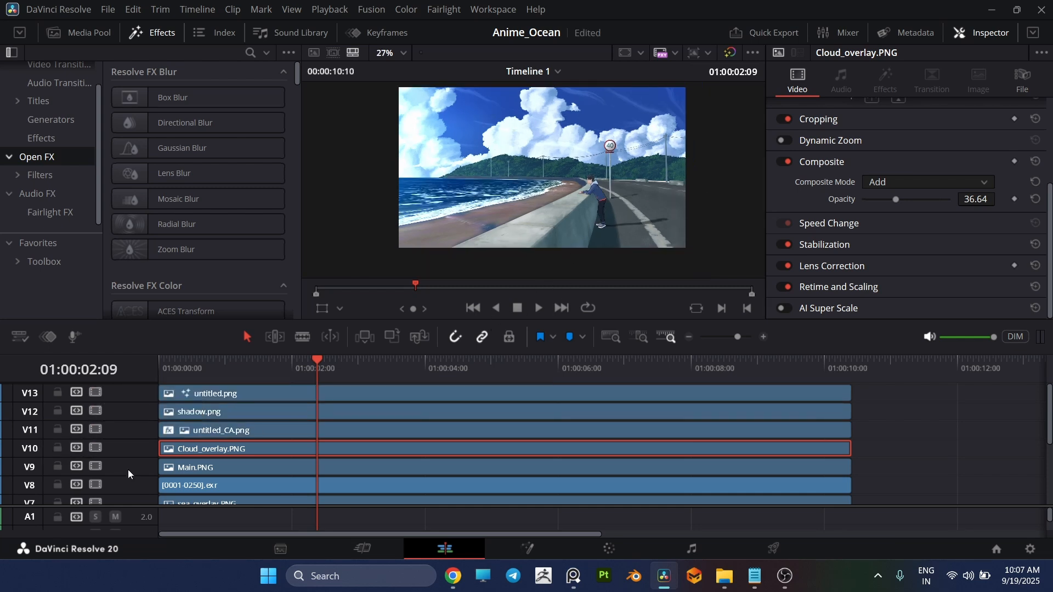
Scrub through the timeline to review the finished ocean road composite in motion
drag(233, 379, 440, 387)
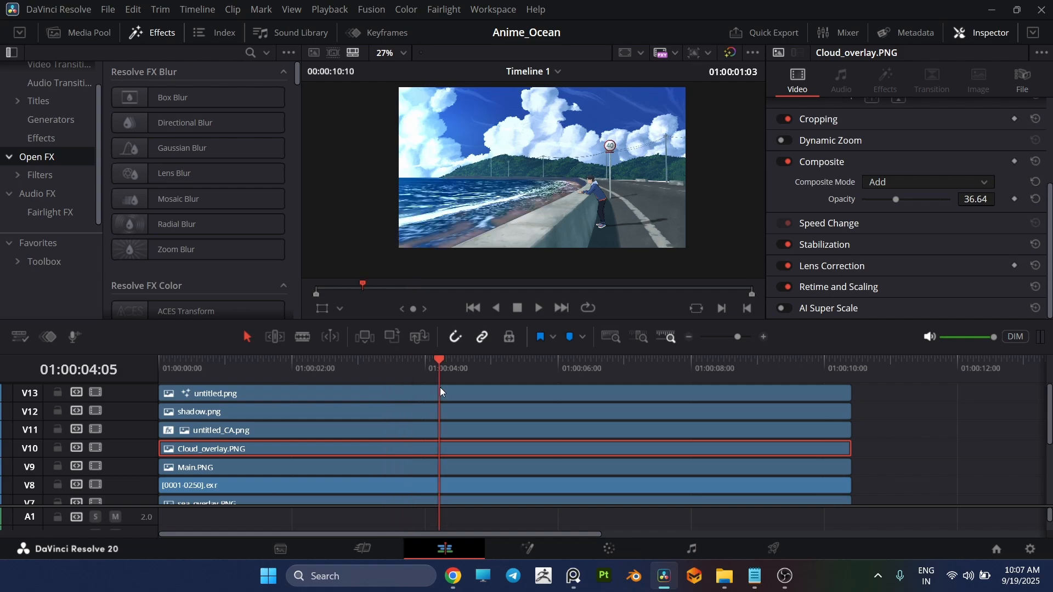
click(333, 390)
drag(333, 389, 337, 390)
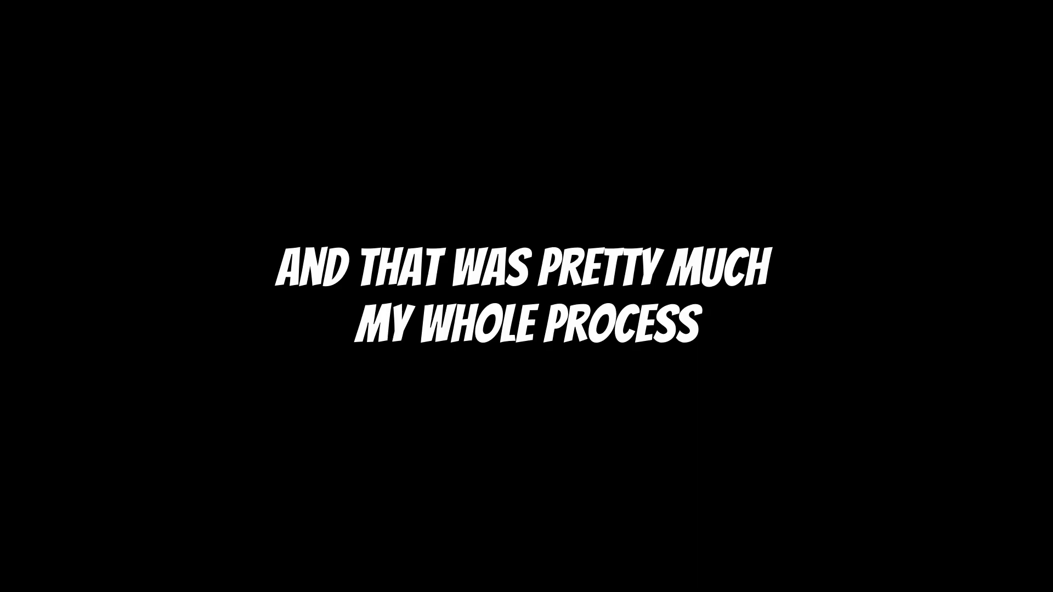